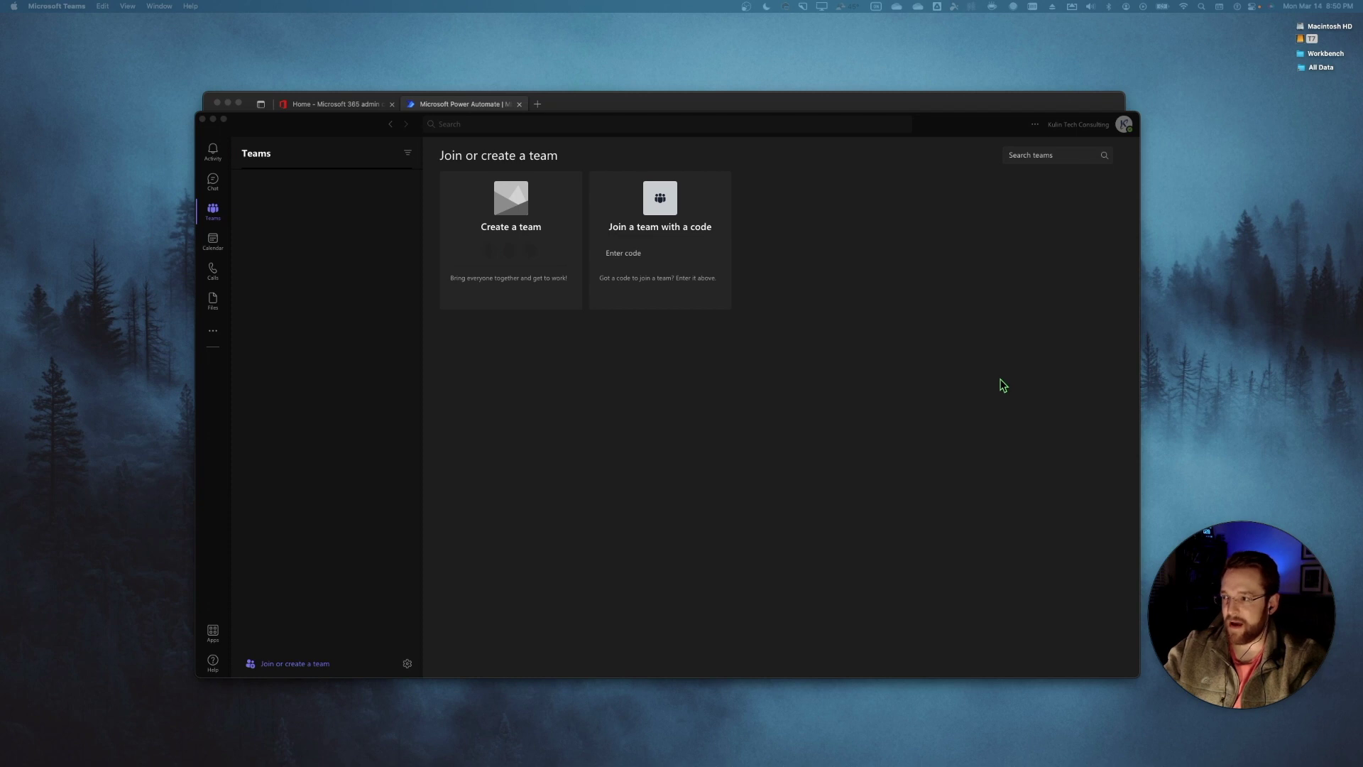
Step: Bring Microsoft Teams forward and start creating a new team from Join or create a team
click(1003, 386)
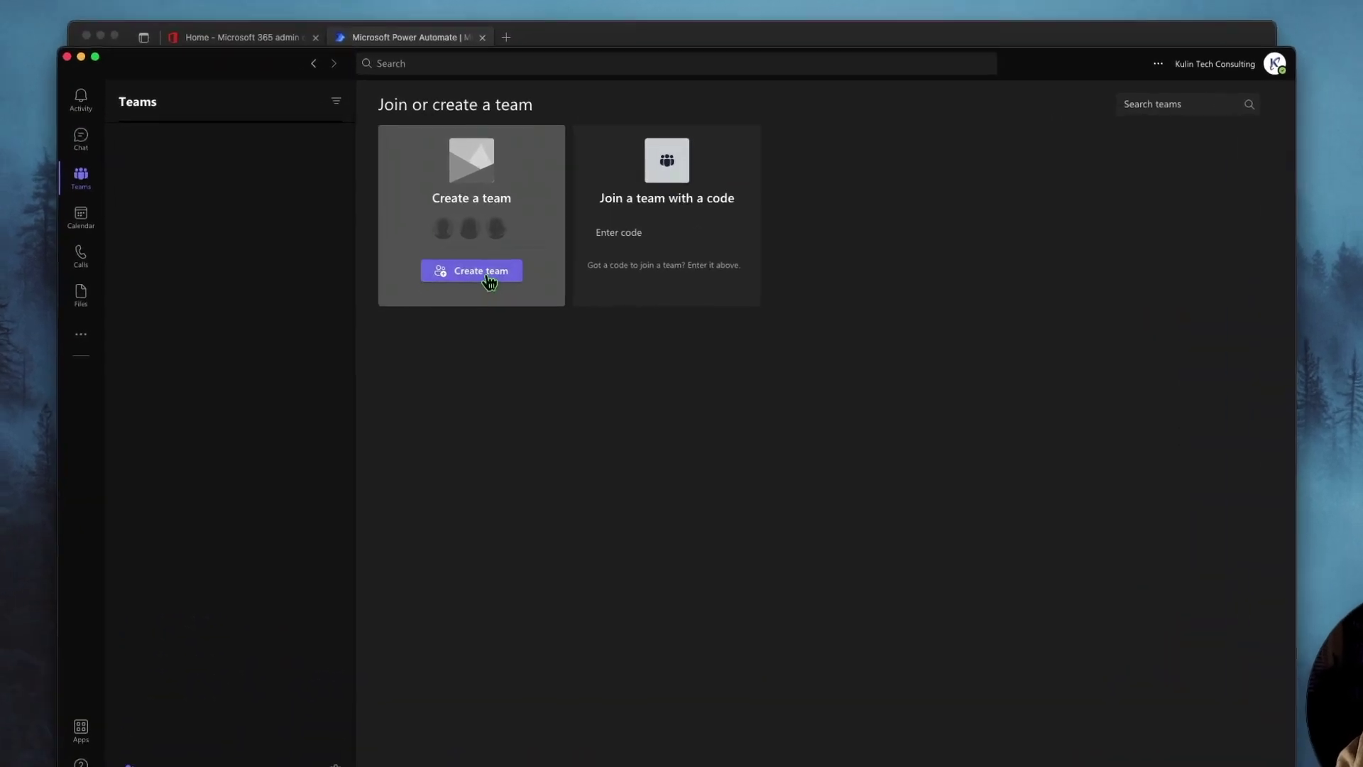
click(482, 281)
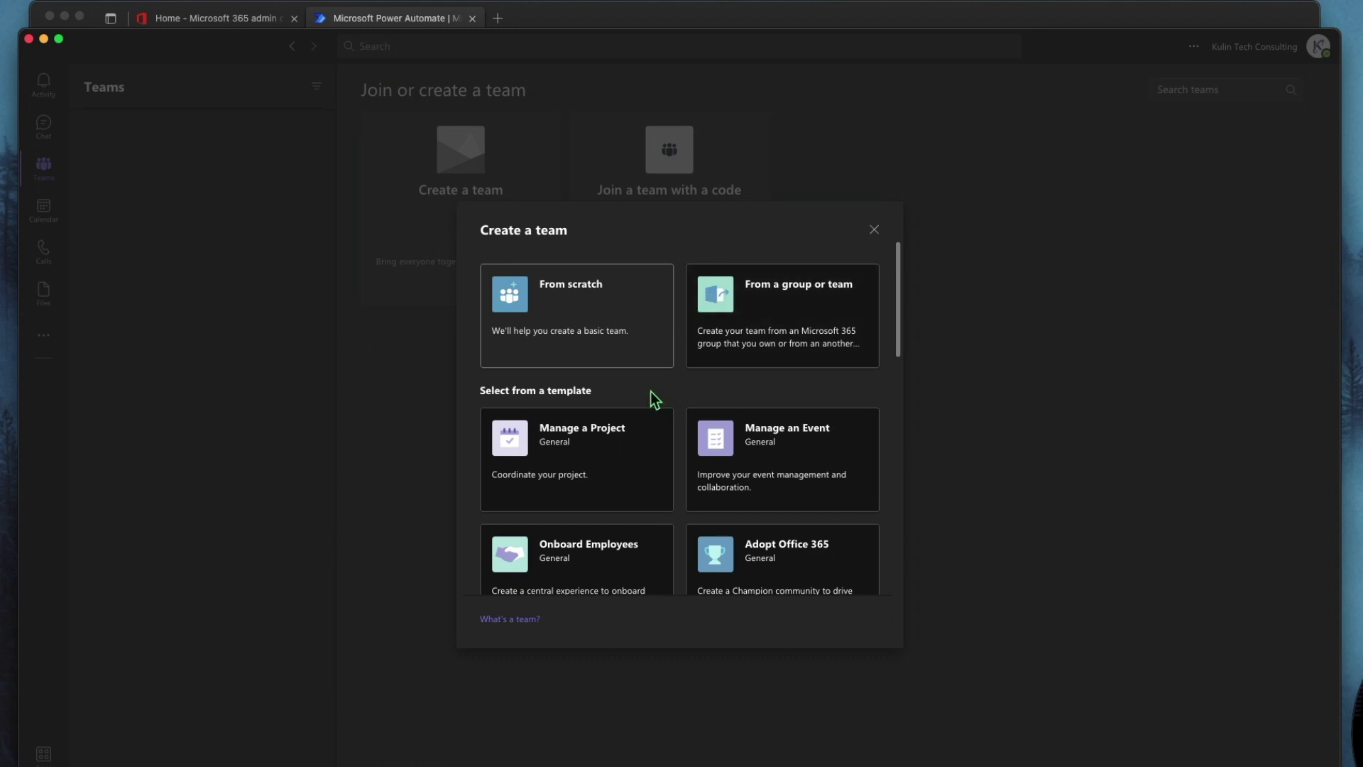
Step: Create a private team from scratch named 'IT Team', described 'IT Team Communication', skipping members
click(579, 299)
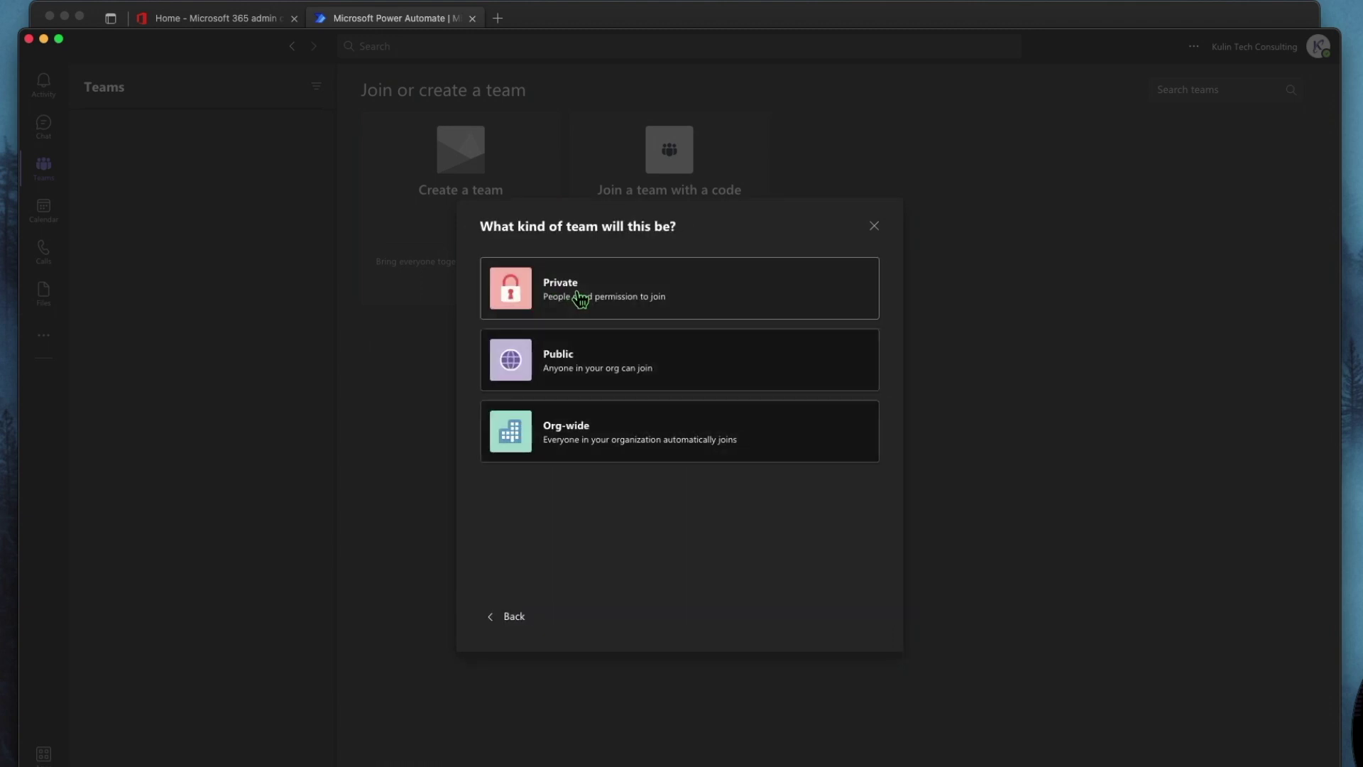
click(553, 284)
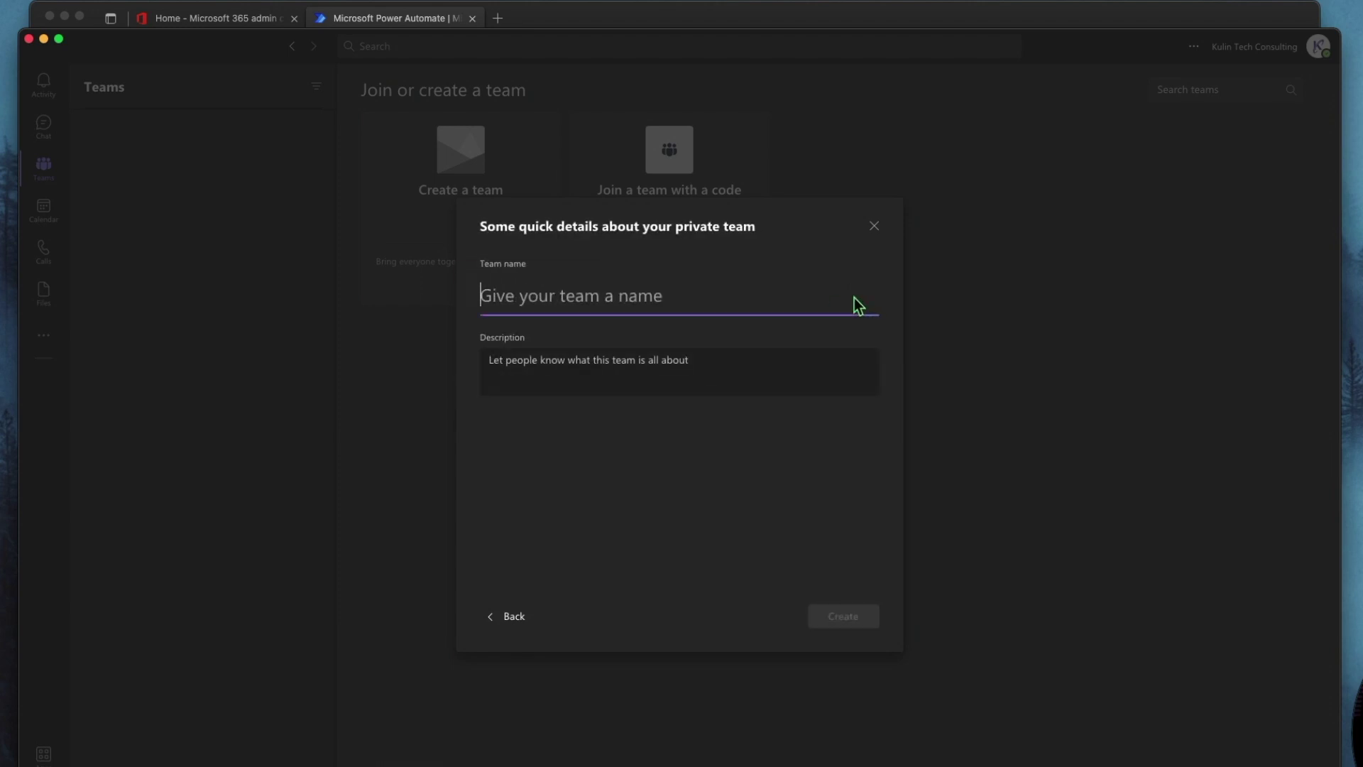
text(IT Team)
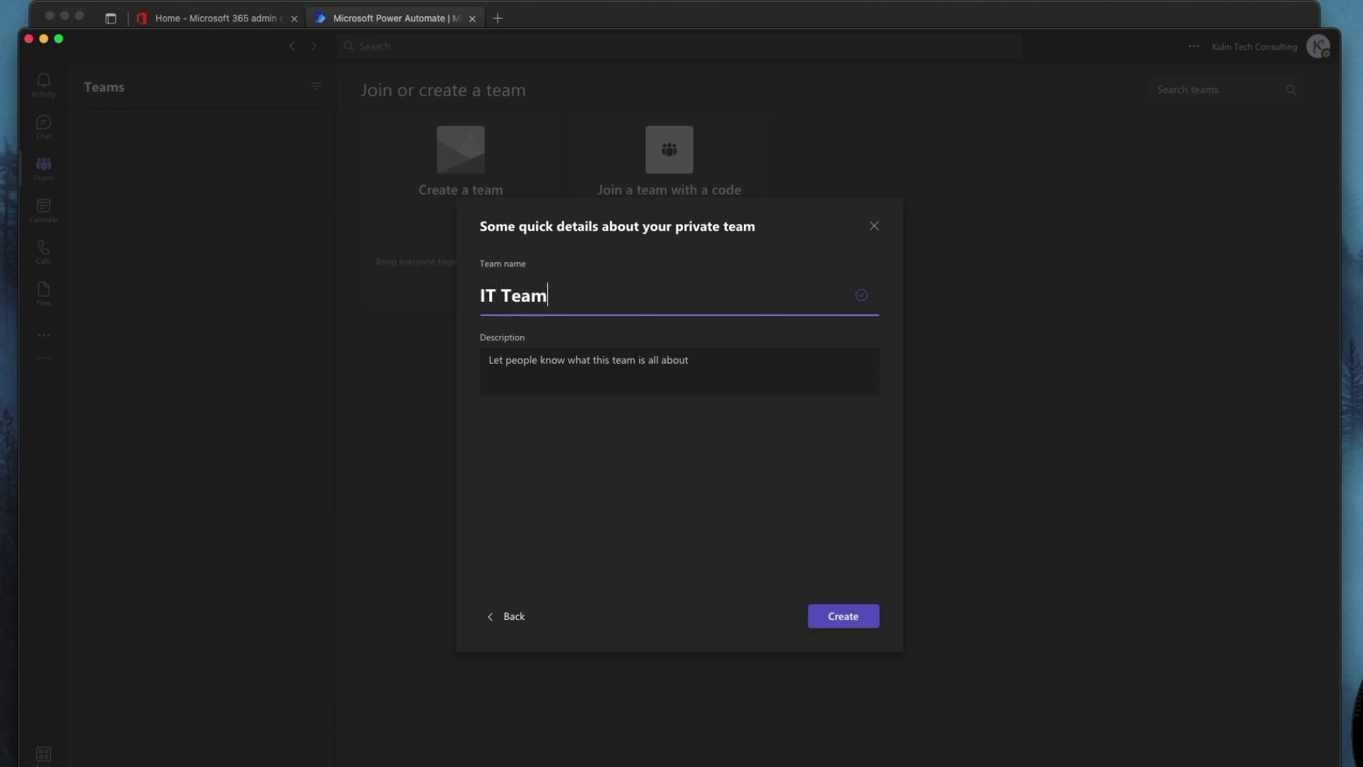
click(708, 371)
text(IT Team Communication)
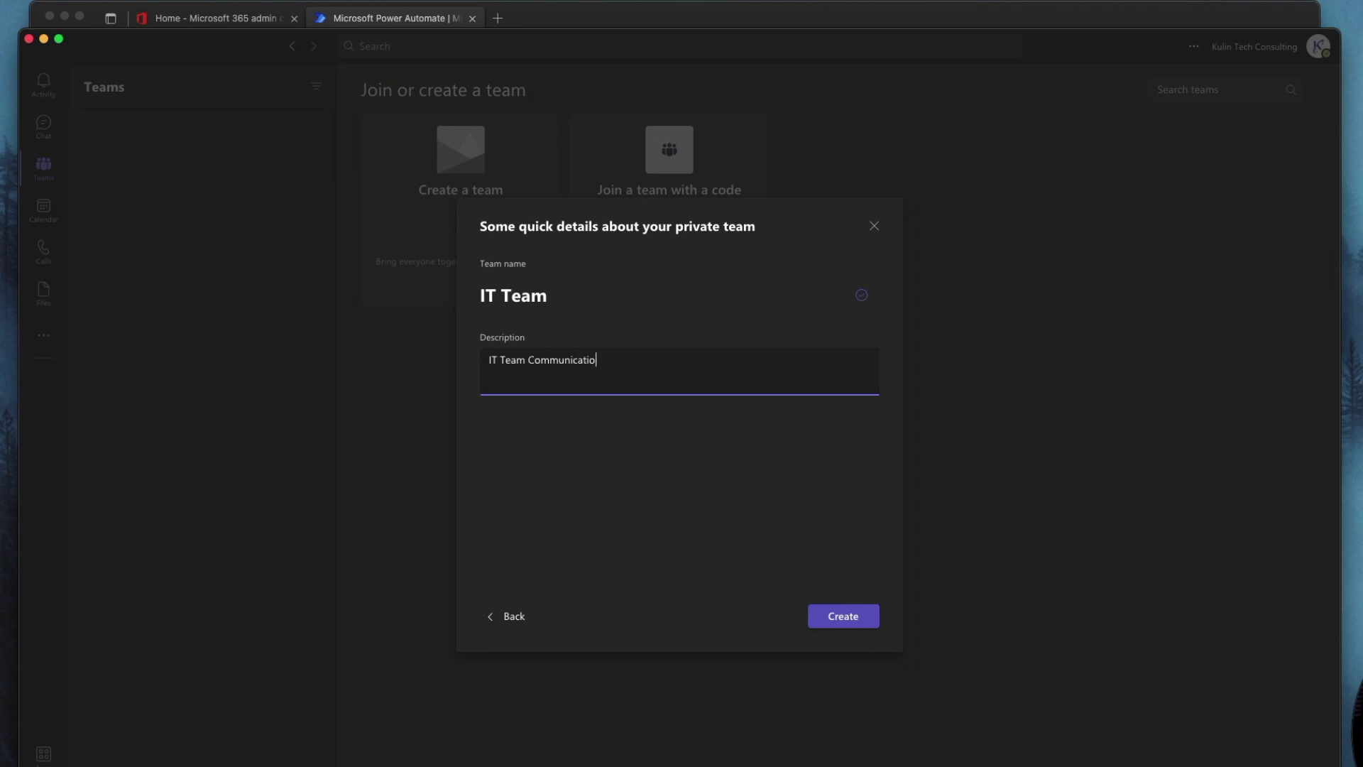
click(846, 618)
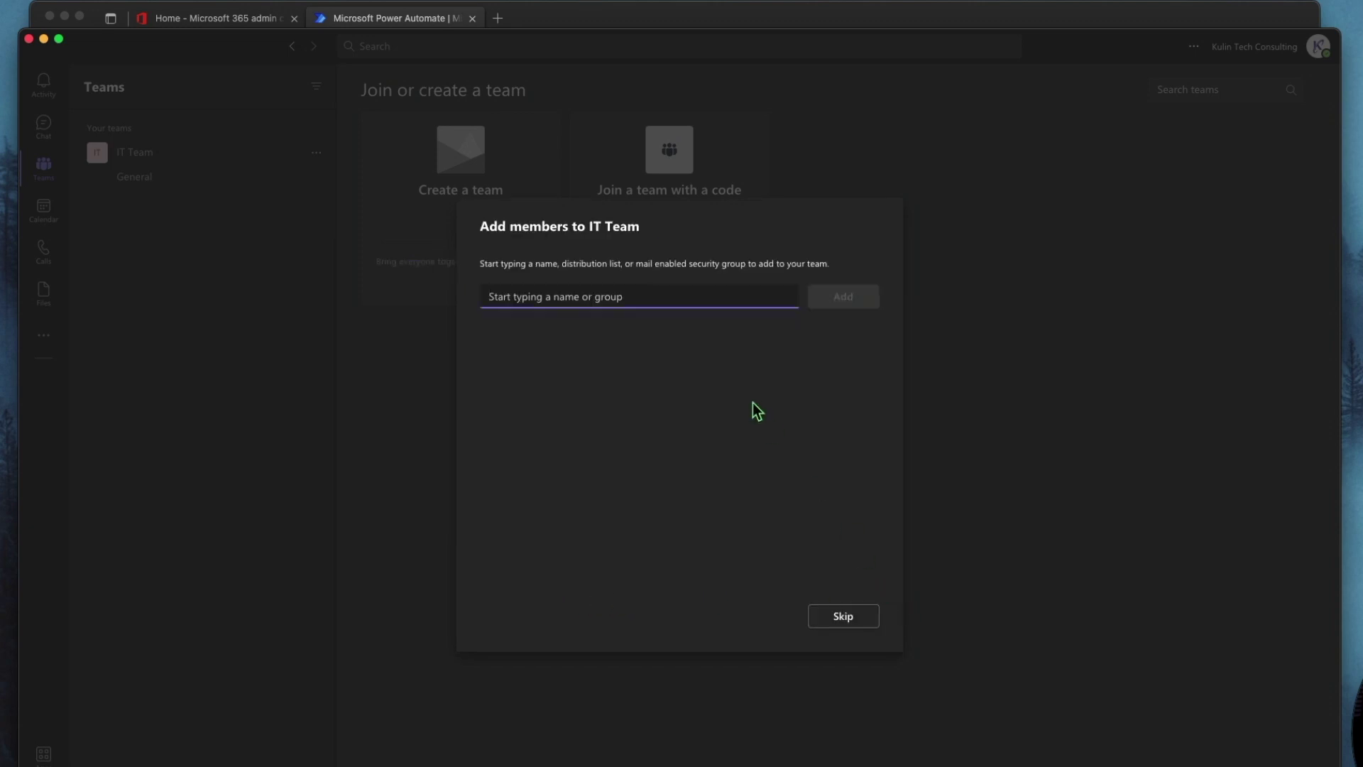
click(845, 616)
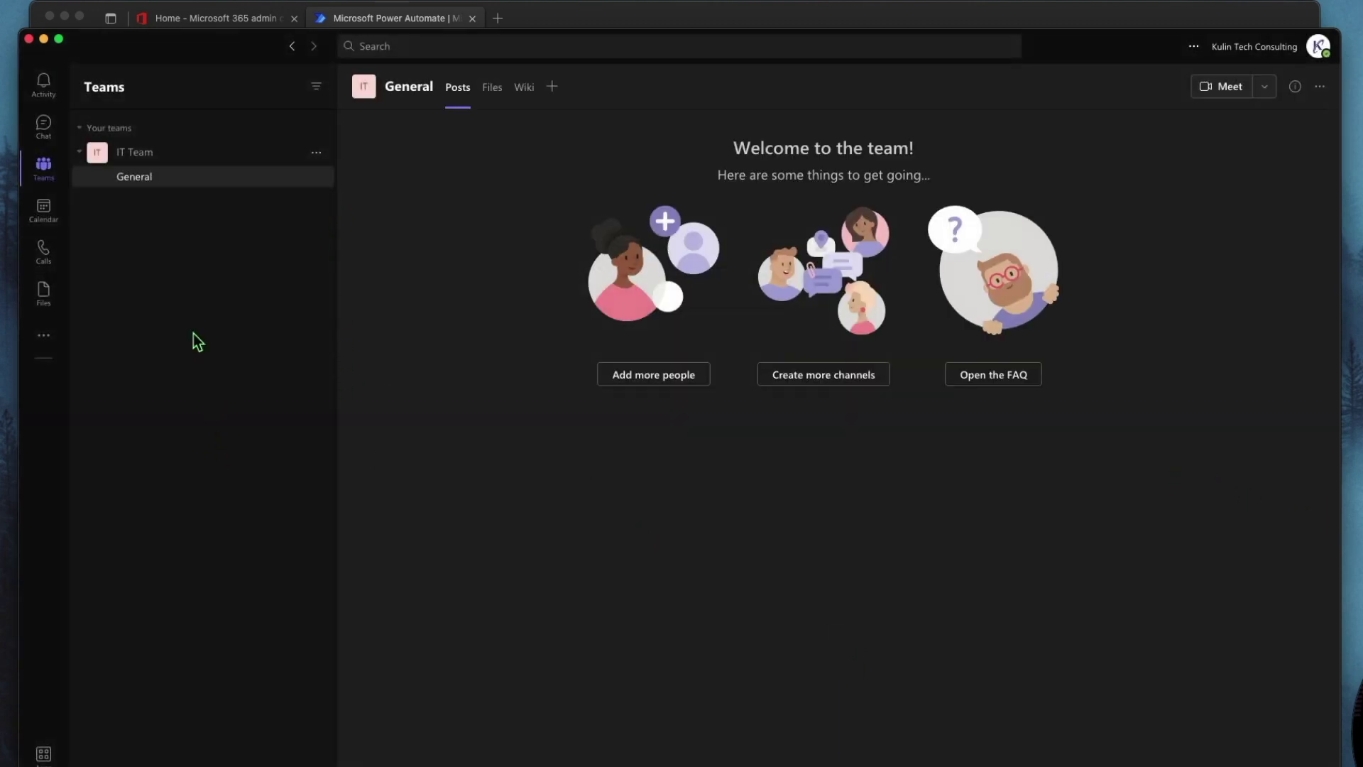
Step: Add a 'Tech News' channel to IT Team, described 'Latest Tech News Updates', shown automatically to everyone
click(316, 153)
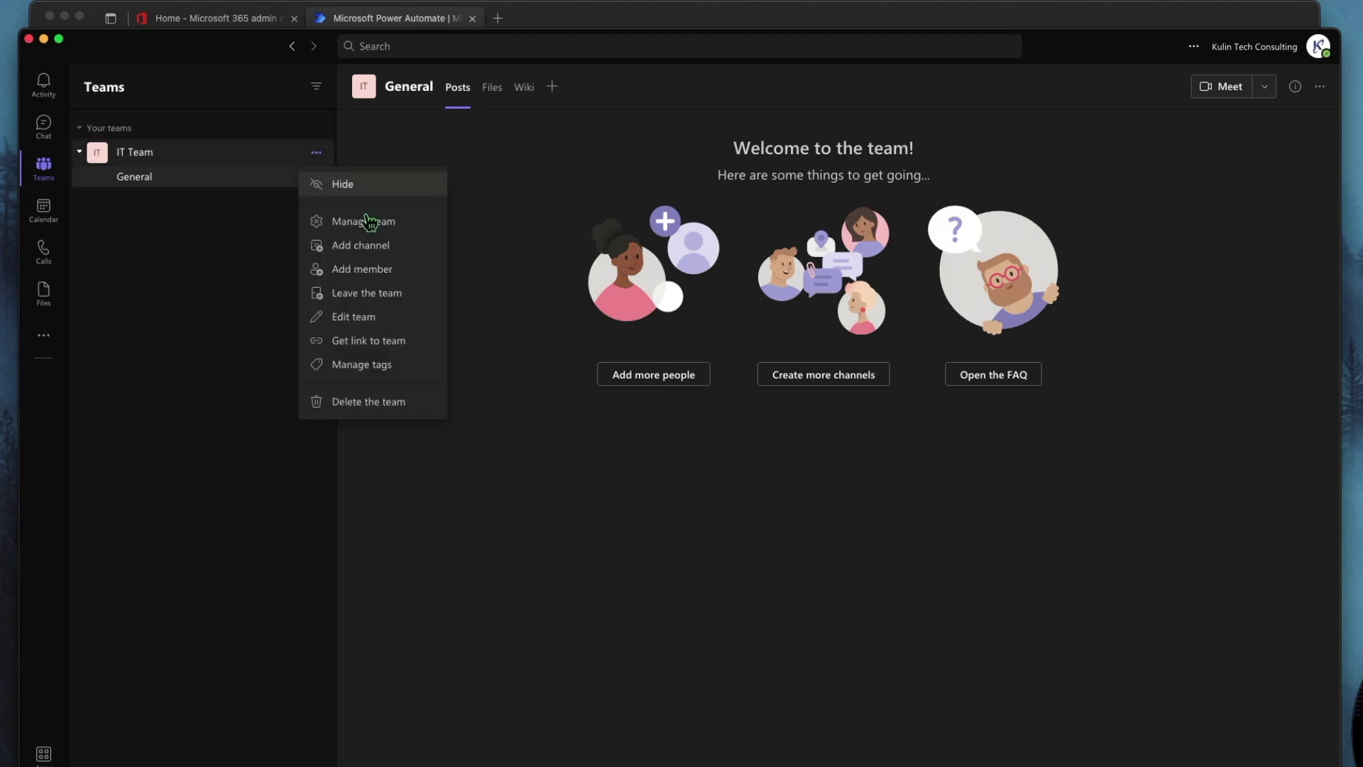
click(381, 249)
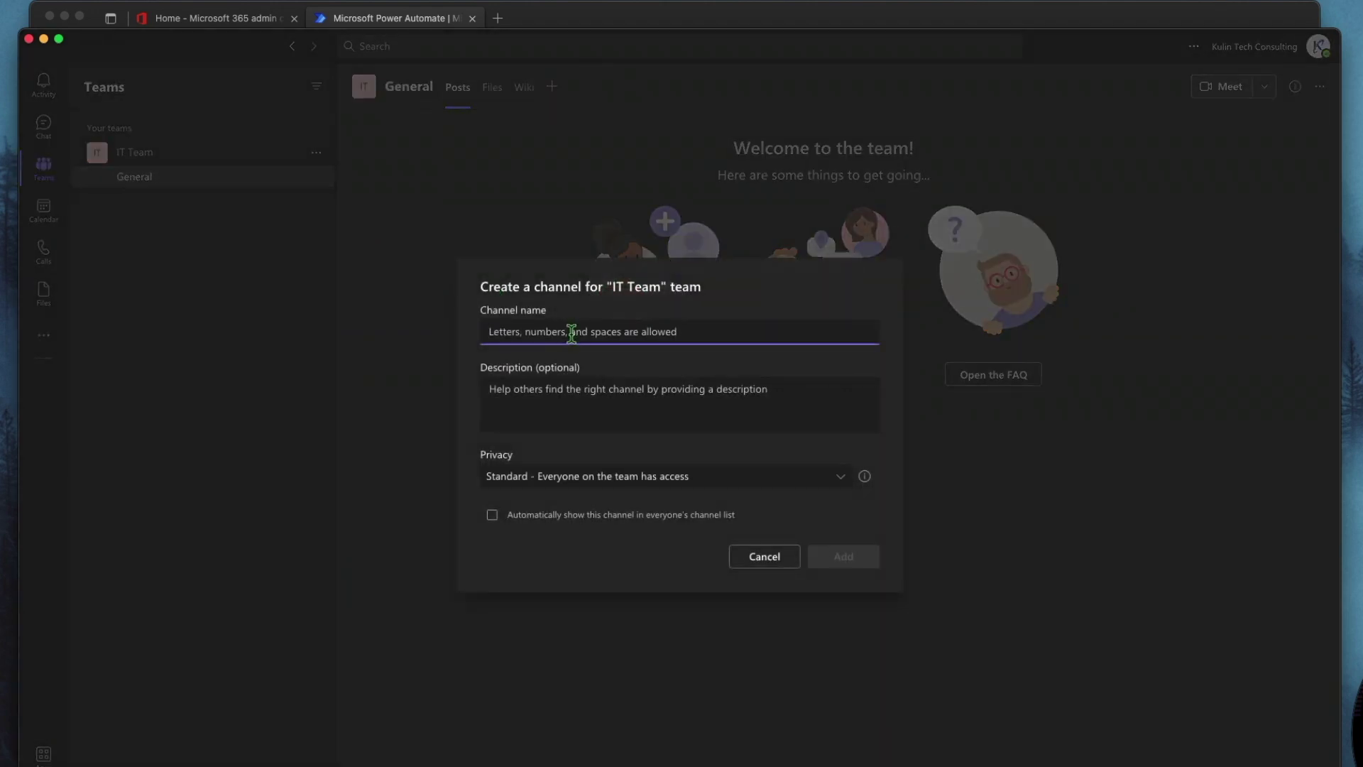
text(Tech News)
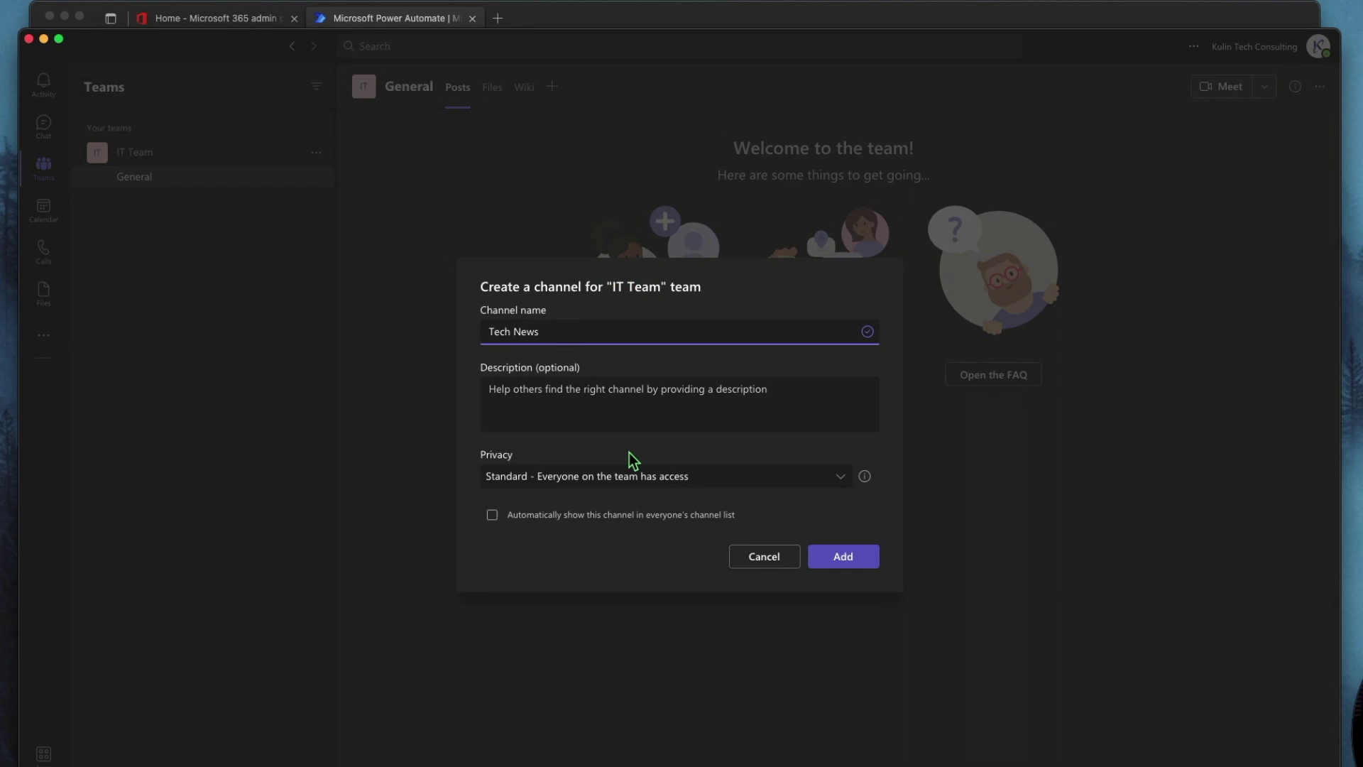
click(631, 409)
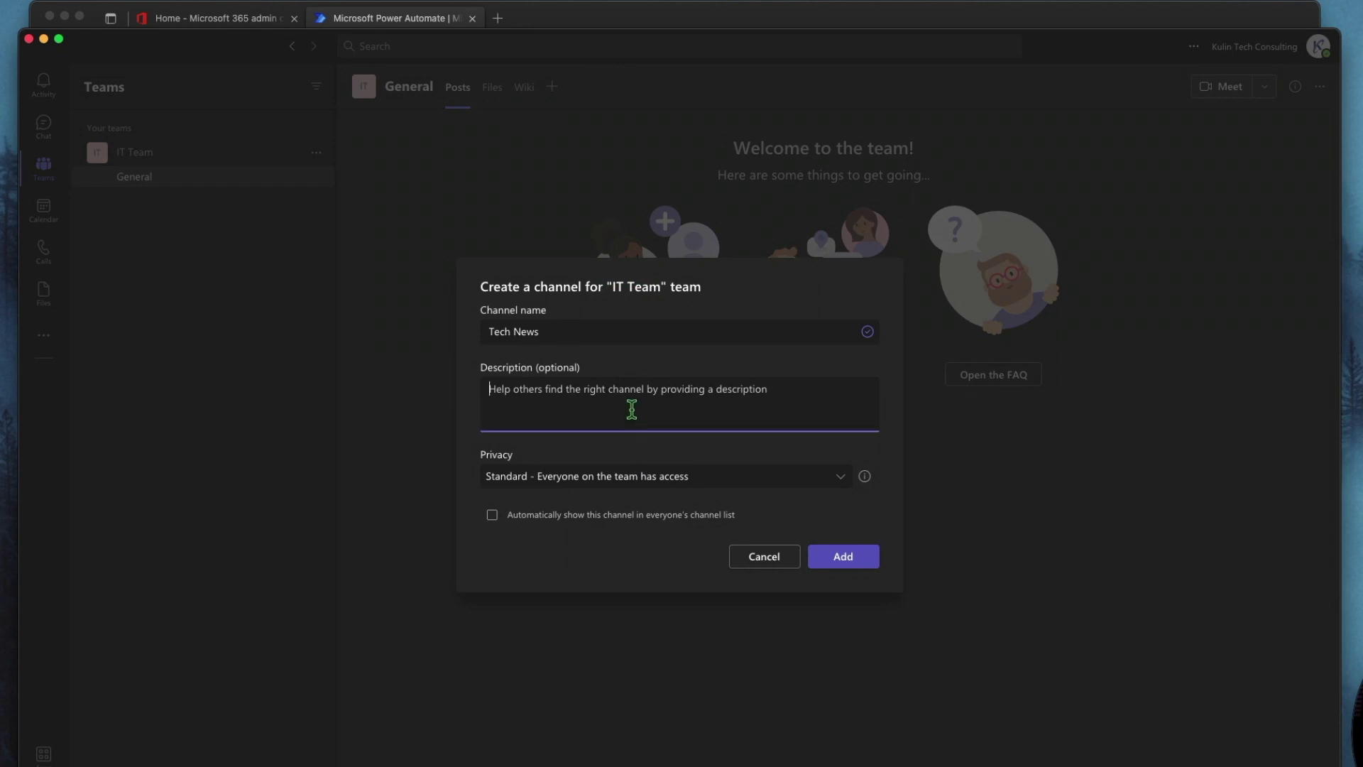
text(Latest Tech News Updates)
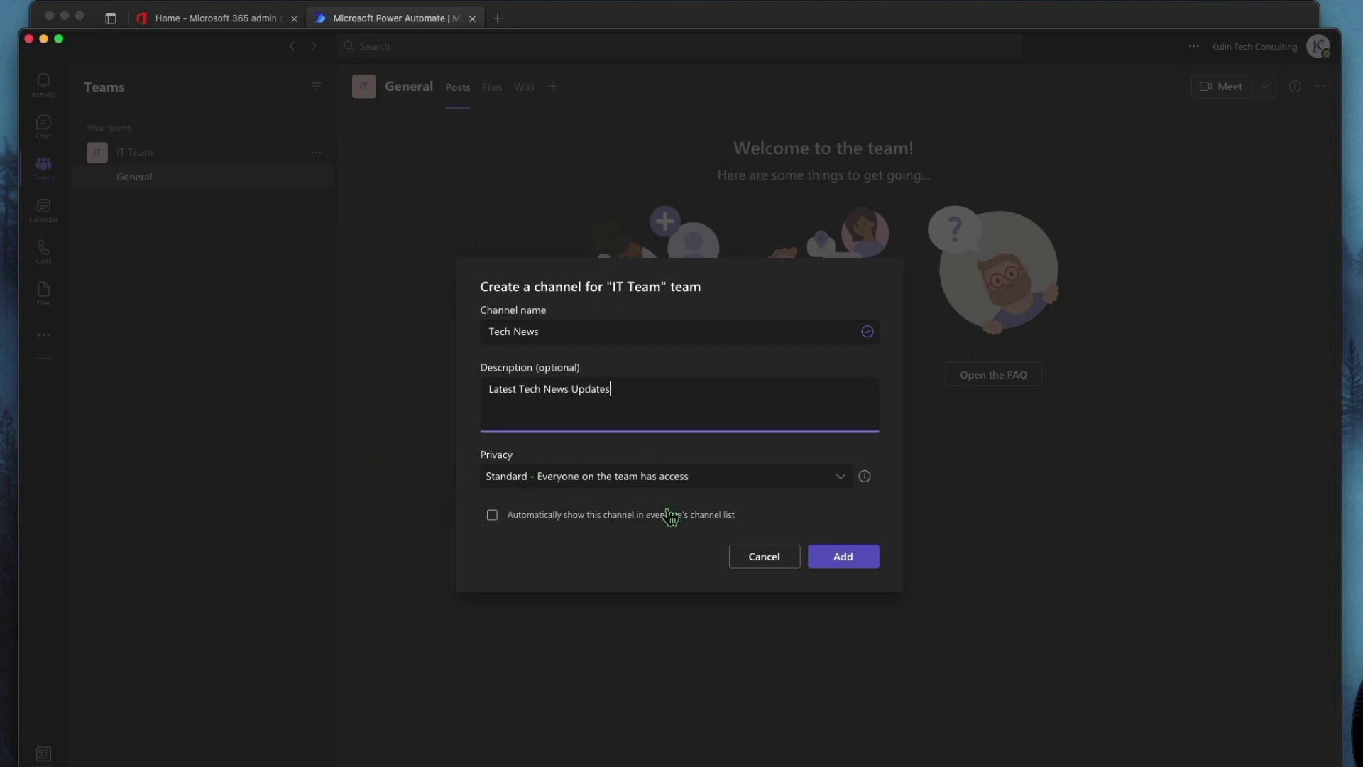
click(492, 515)
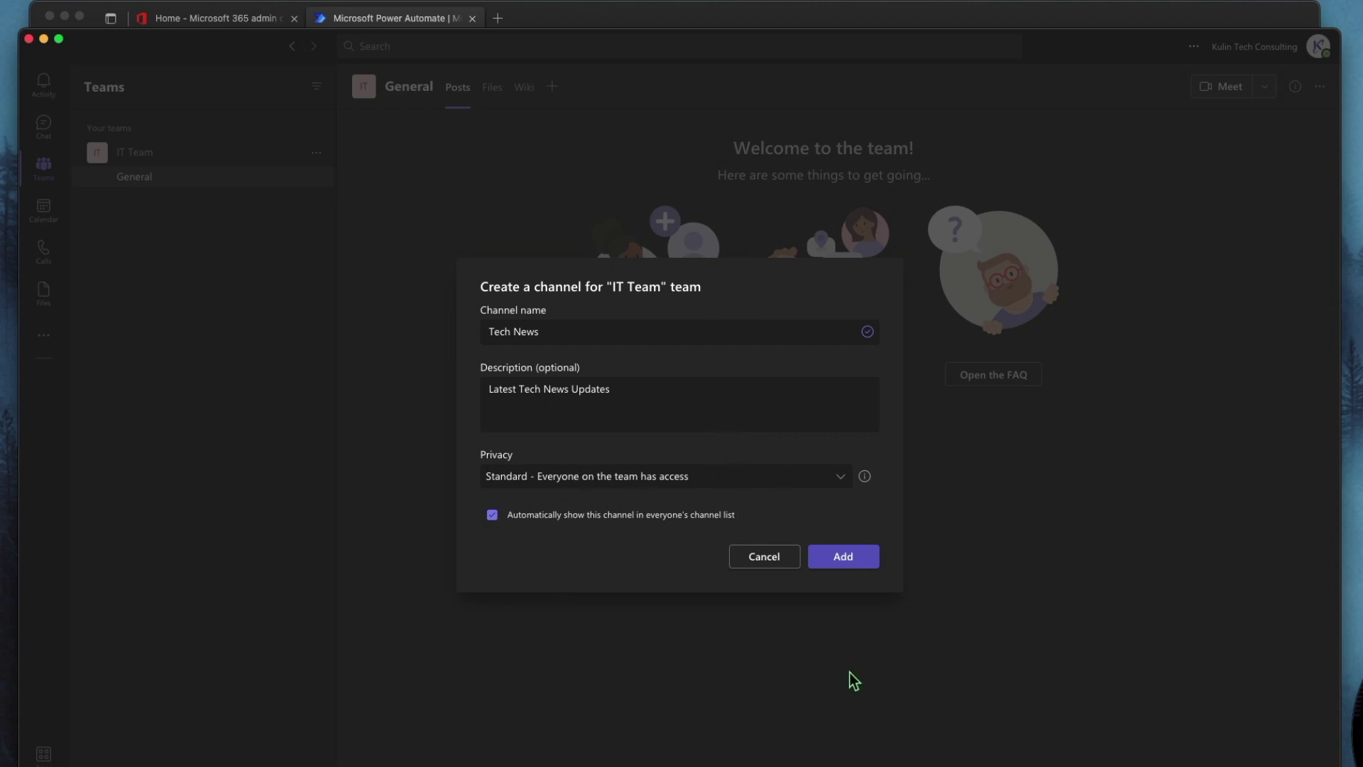
click(870, 561)
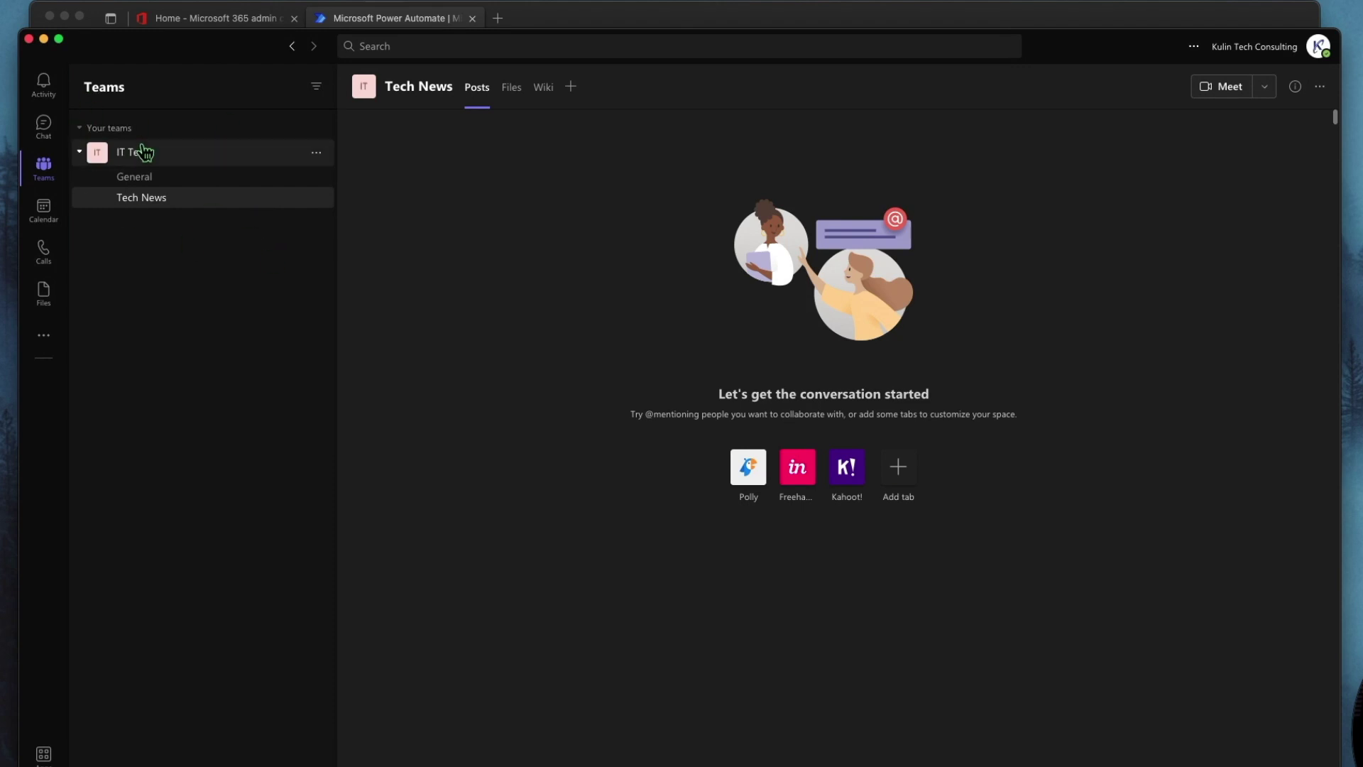
Step: Switch to Power Automate in Edge, go to My flows, and bring up the New flow choices
drag(1054, 48, 1052, 58)
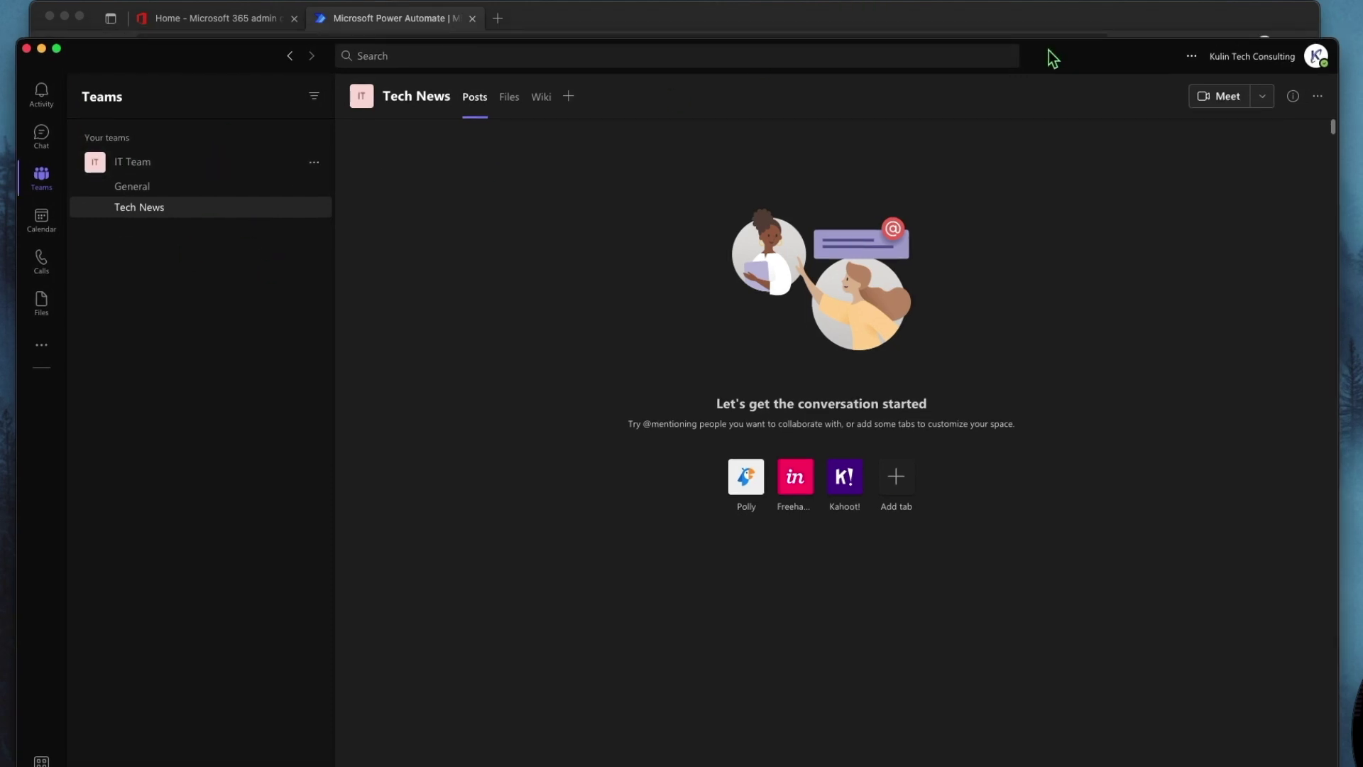
click(861, 17)
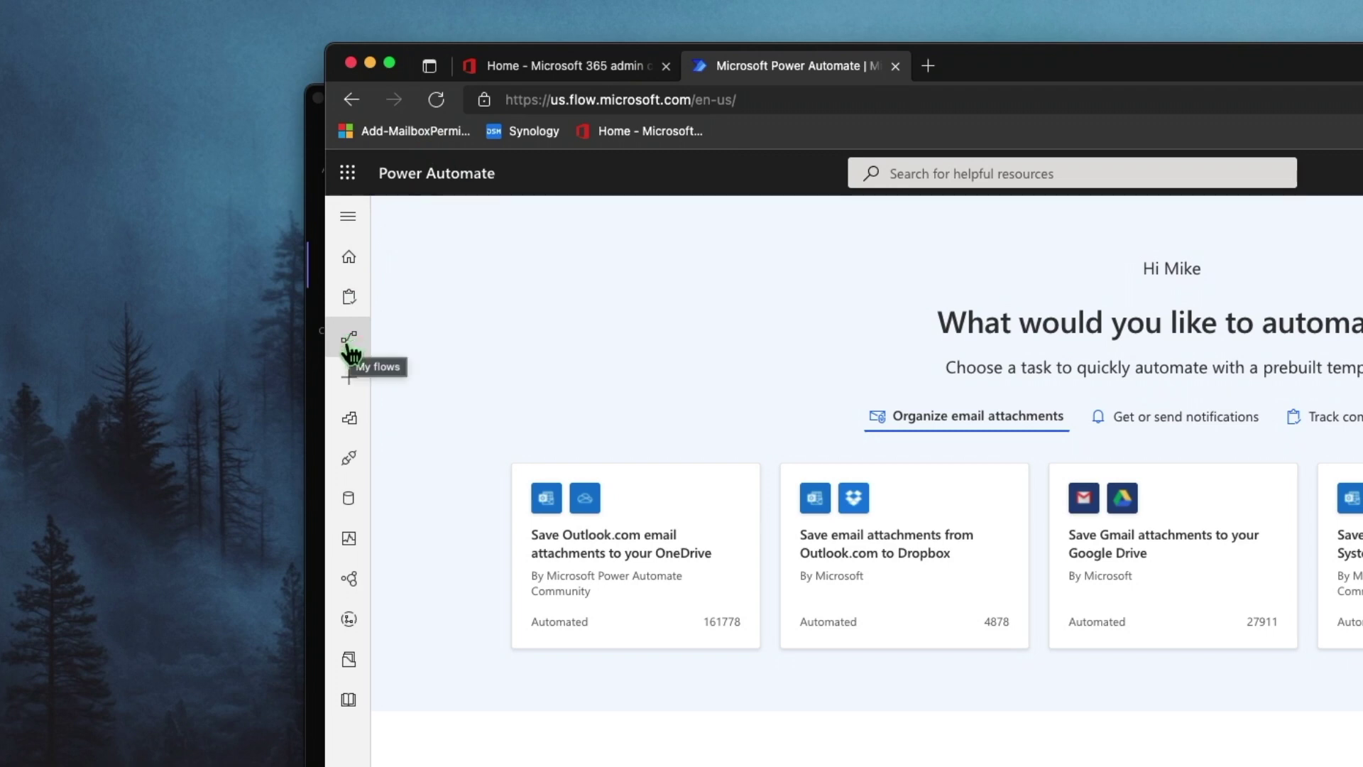
click(353, 344)
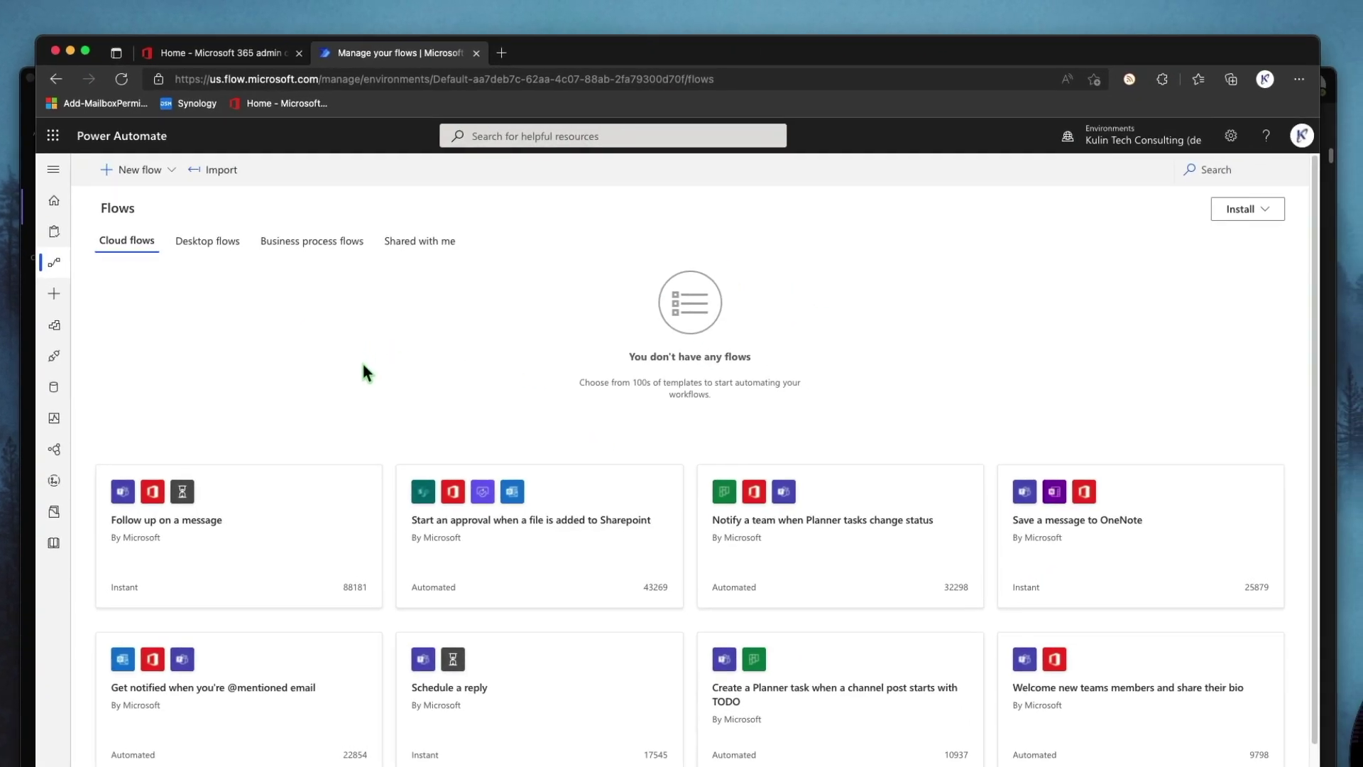
click(141, 171)
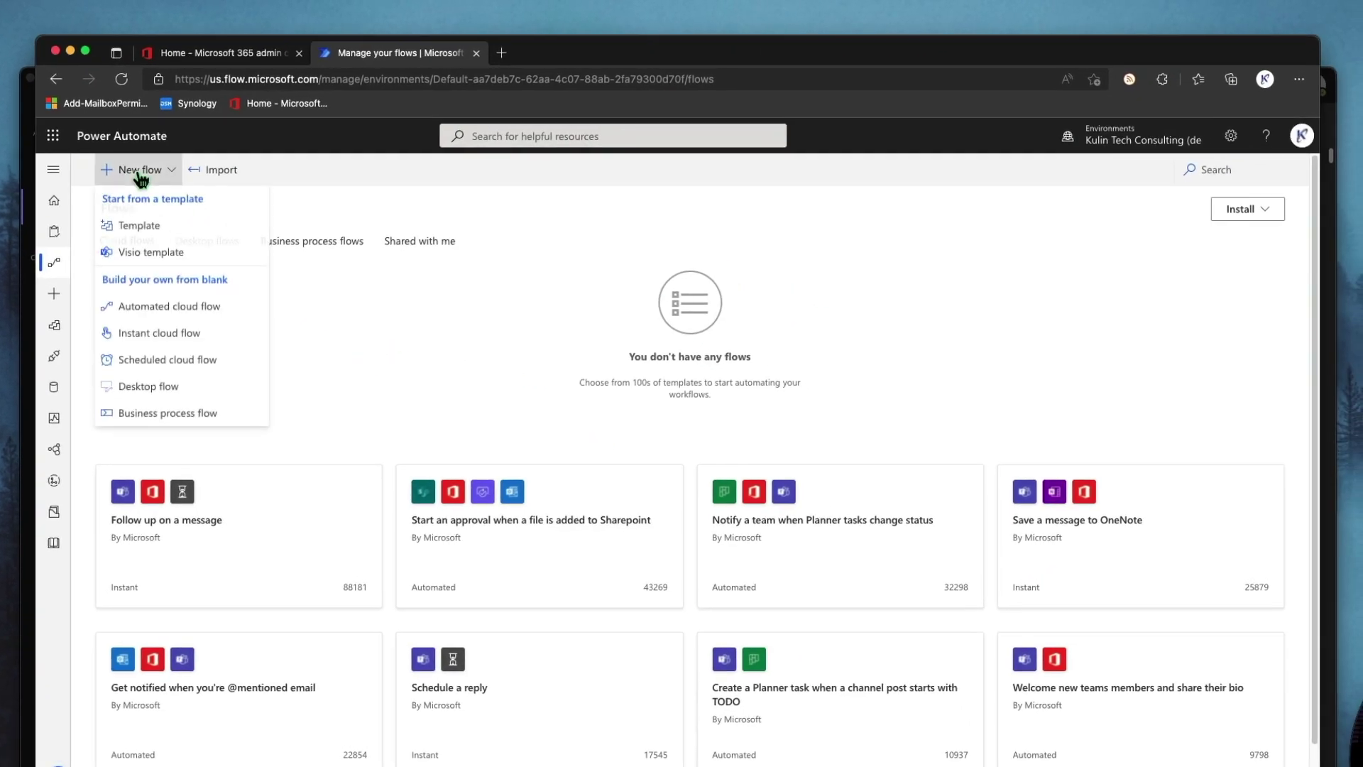
Step: Start an automated cloud flow and name it 'Bleeping Computer RSS'
click(152, 307)
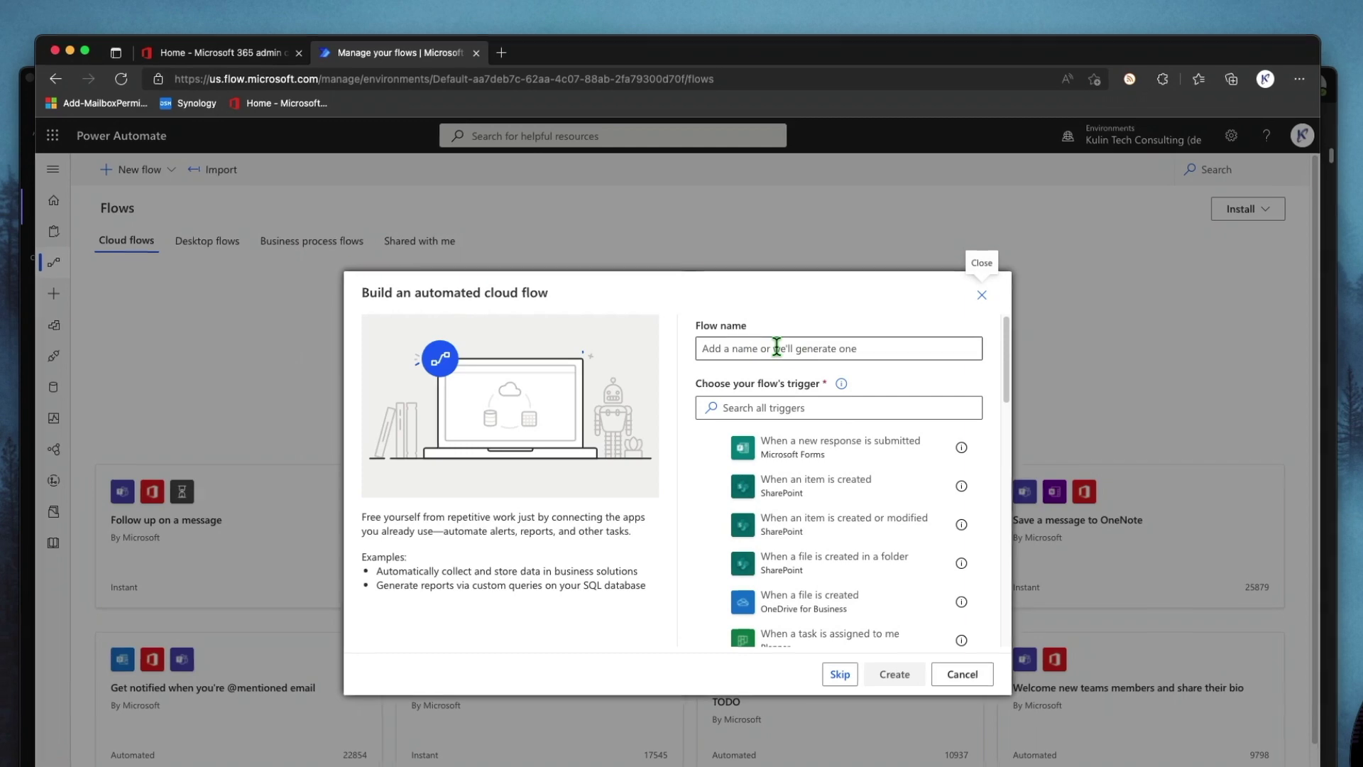
click(778, 347)
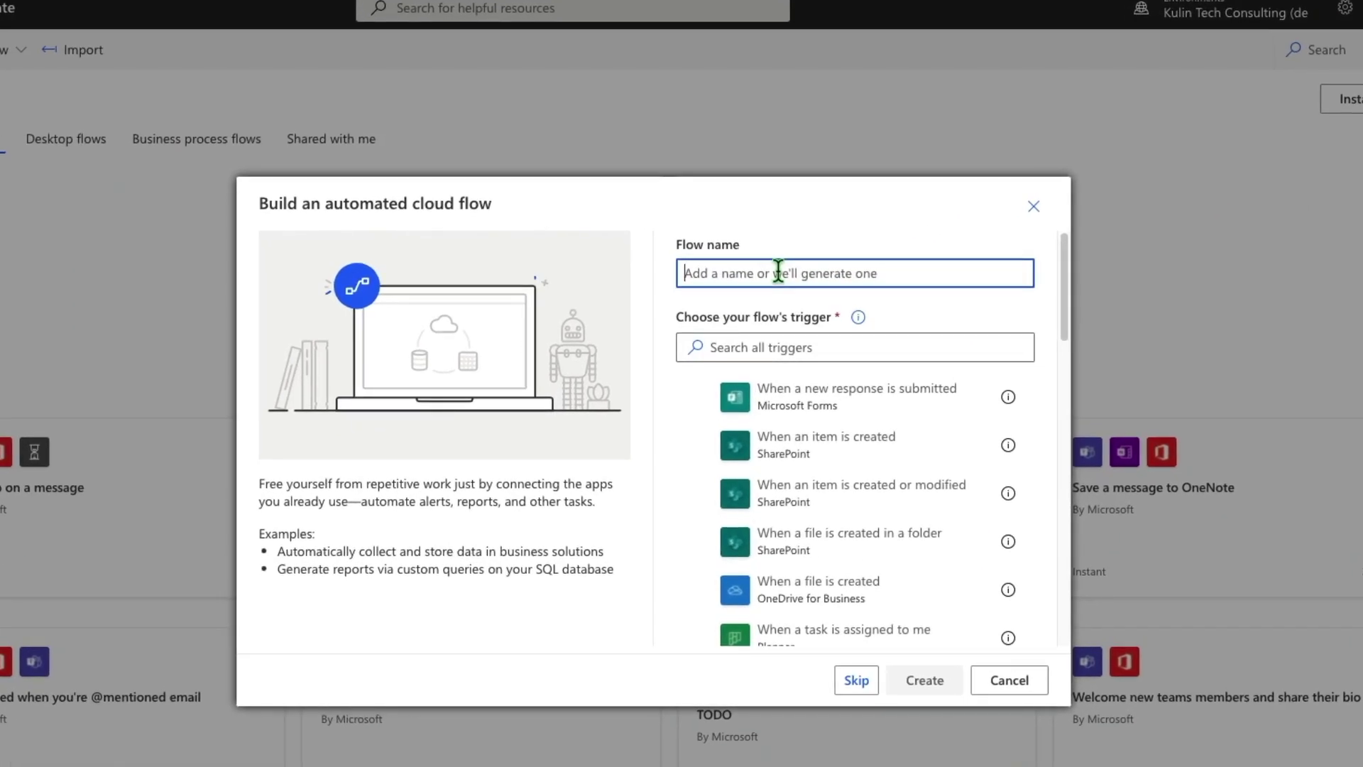
text(rss)
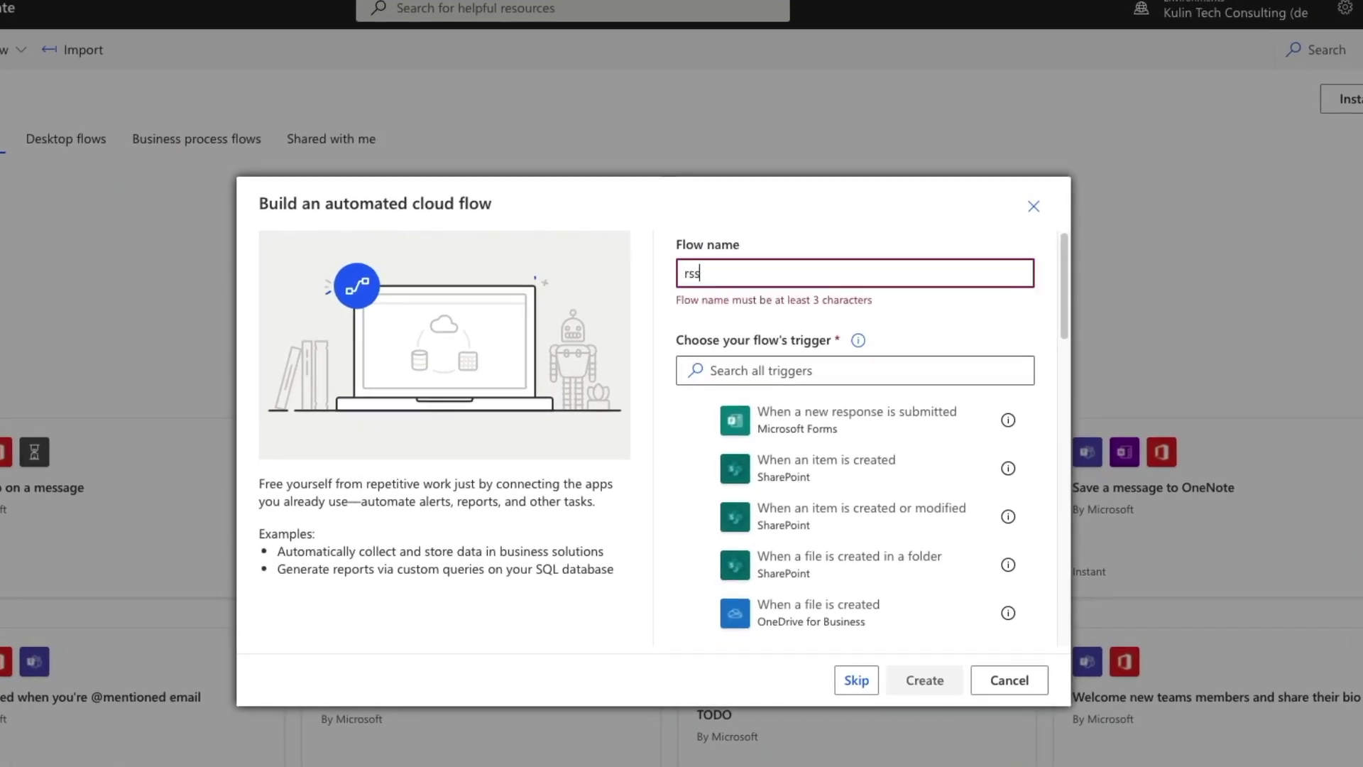
drag(774, 284, 649, 273)
key(BackSpace)
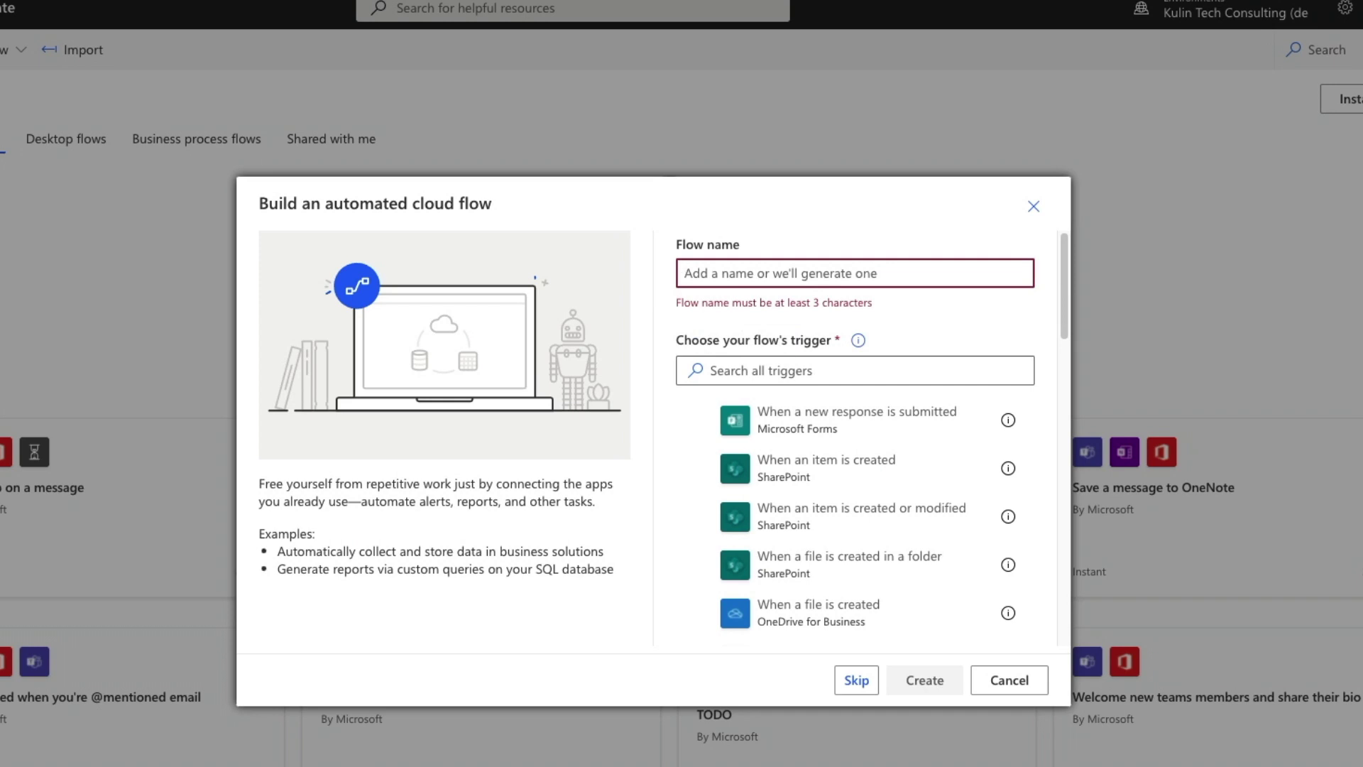
text(Bleeping )
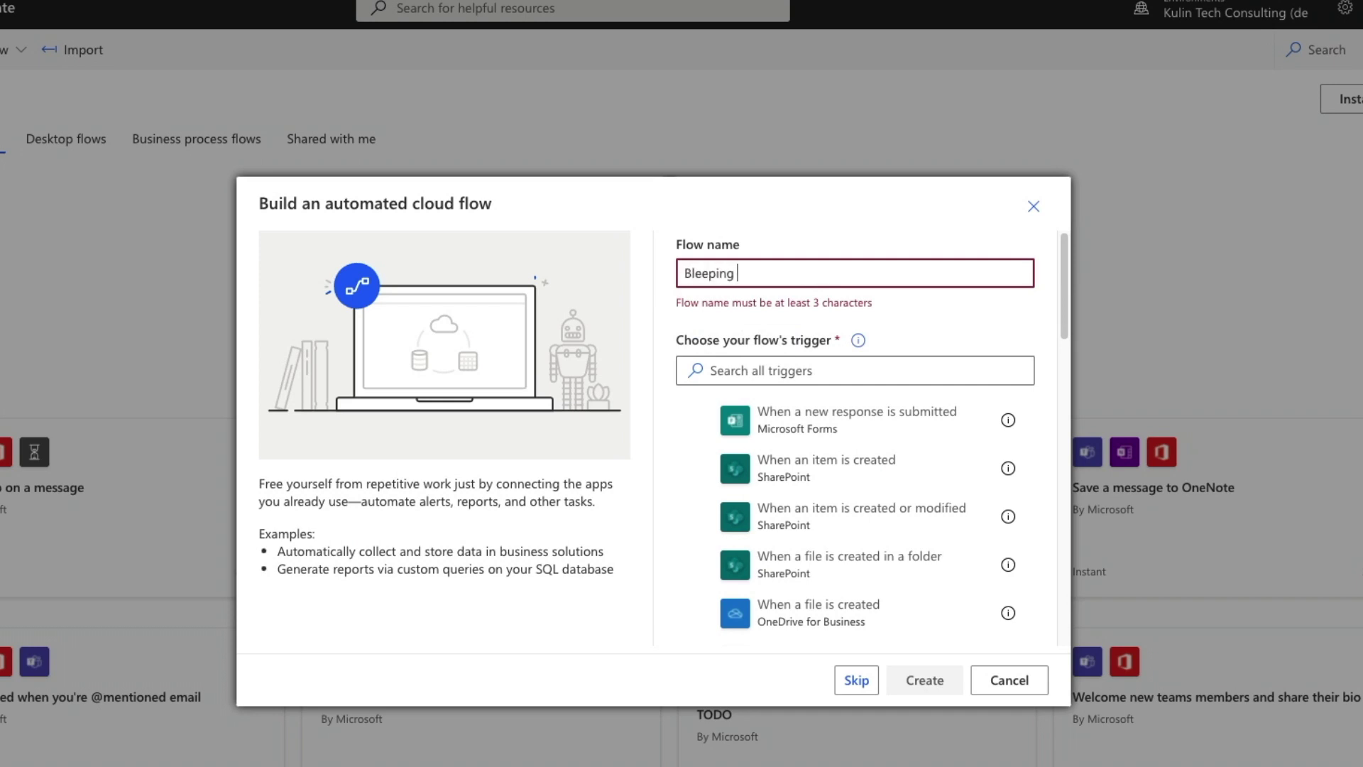
text(Computer RSS)
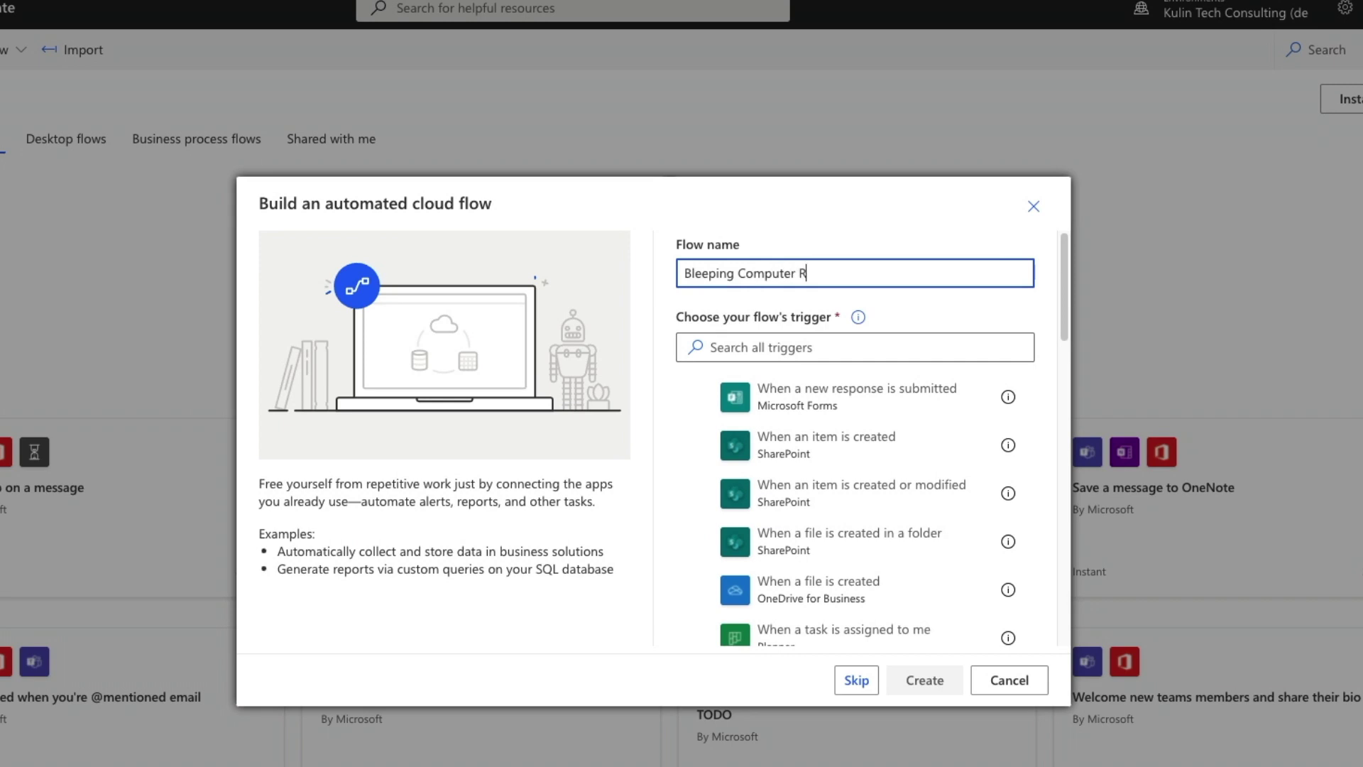
Step: Create the flow with the 'When a feed item is published' RSS trigger, then a new browser tab
click(747, 347)
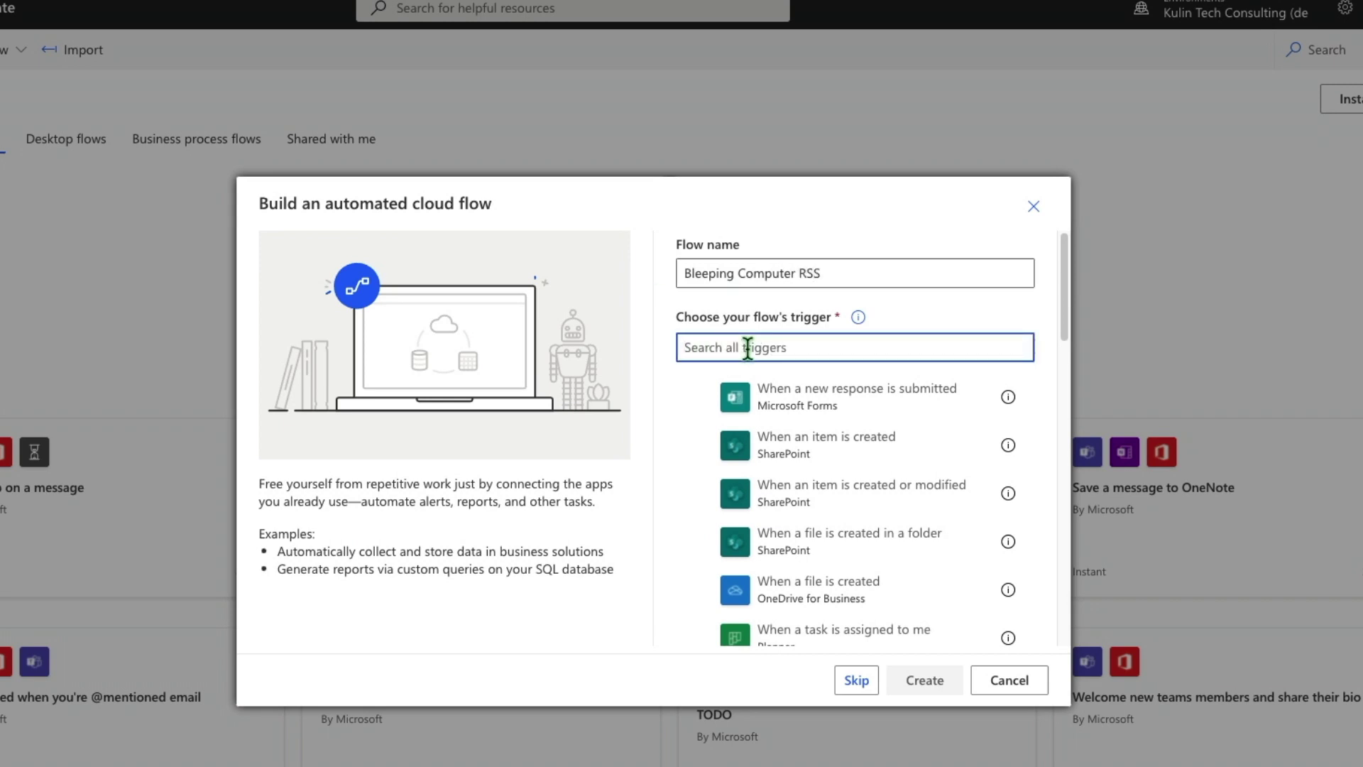
text(rss)
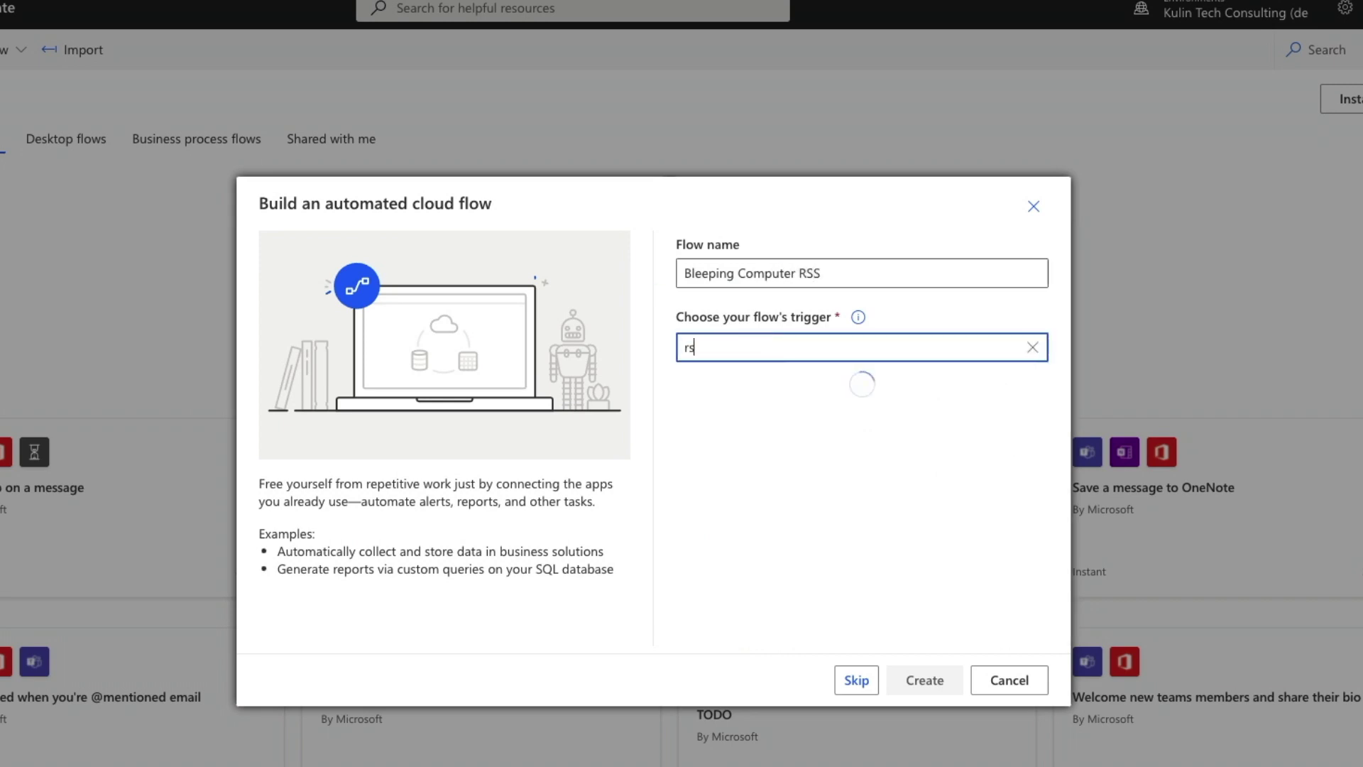
click(800, 397)
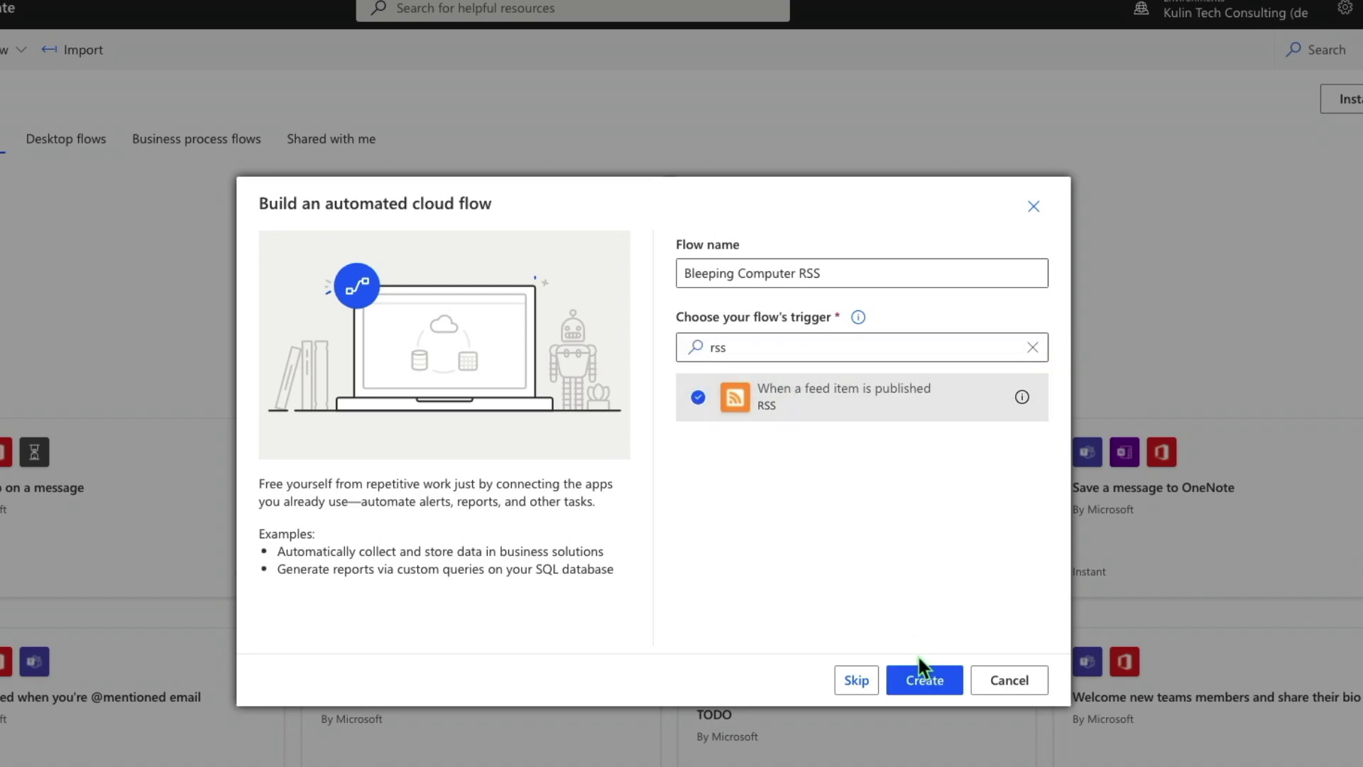
click(925, 682)
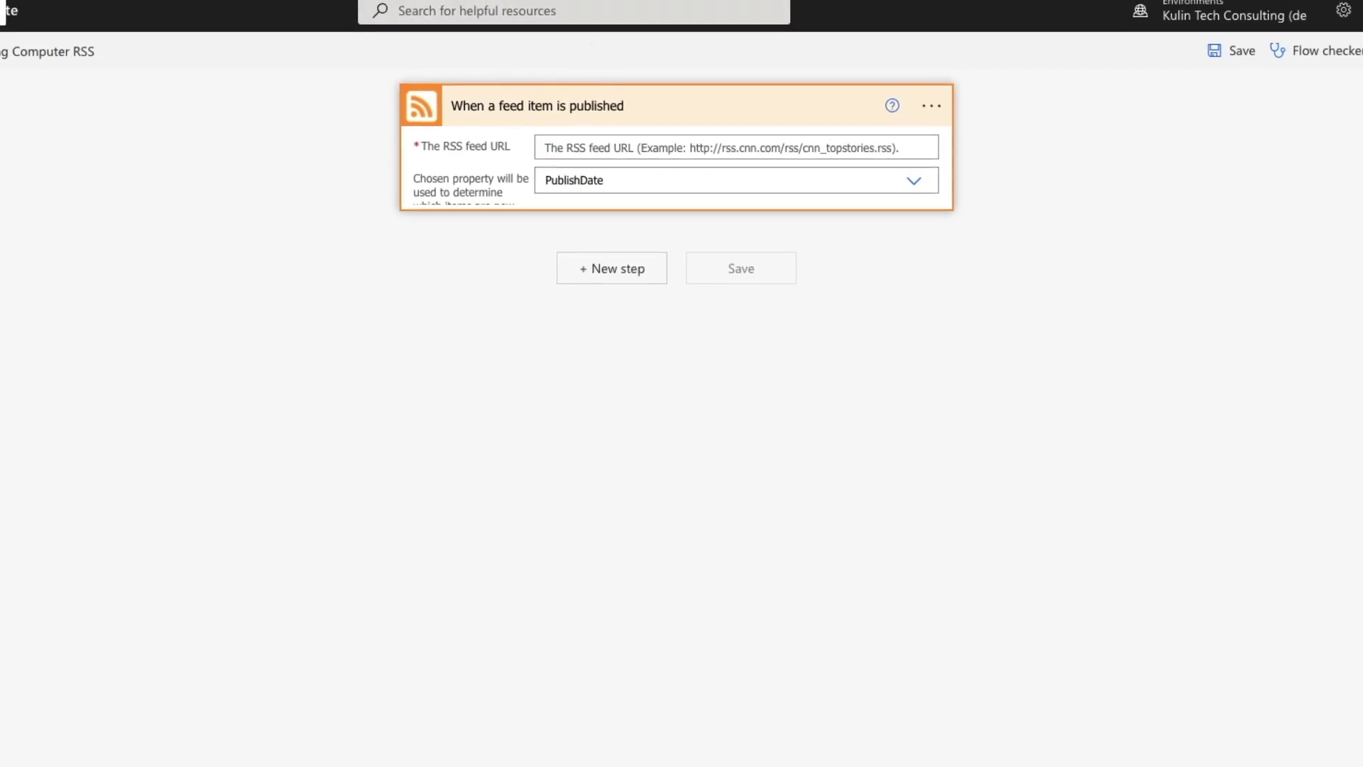
key(ctrl+t)
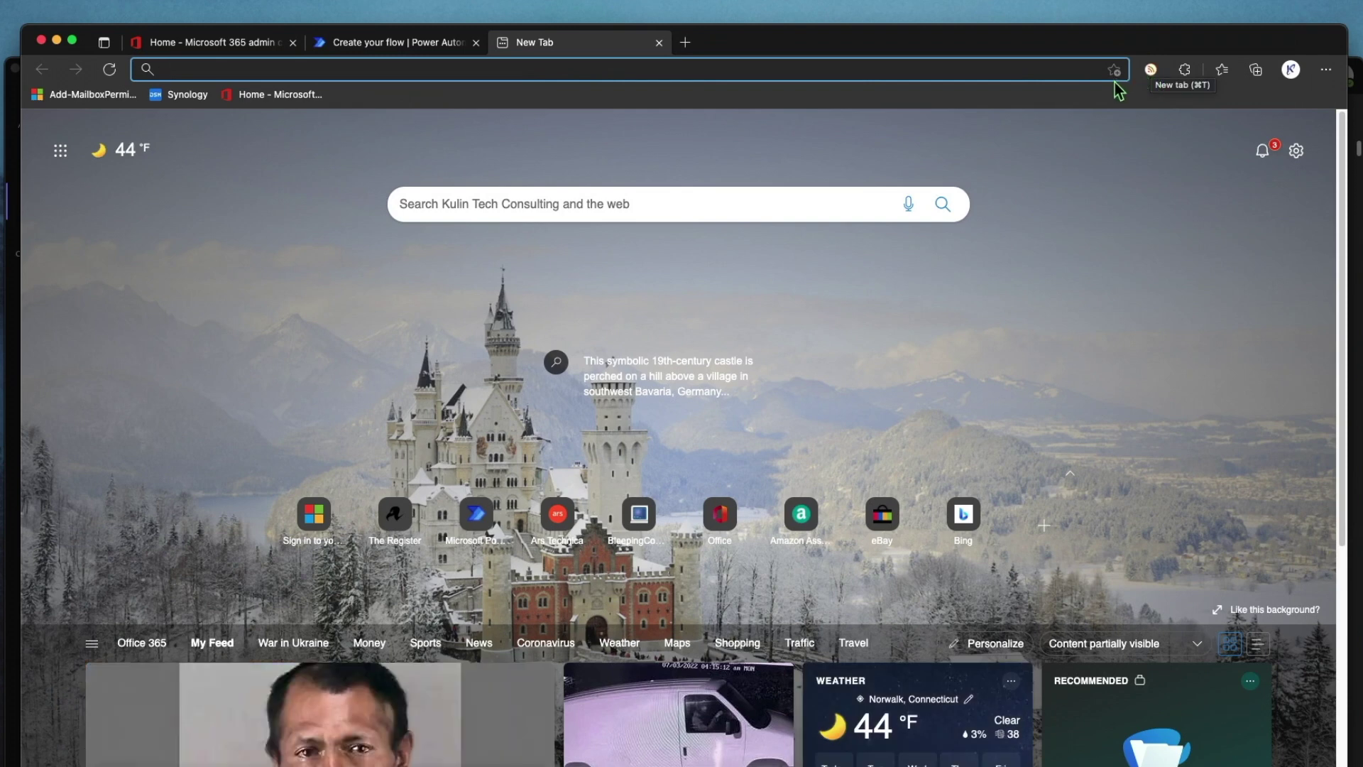
Step: Load bleepingcomputer.com in the new browser tab
click(1151, 69)
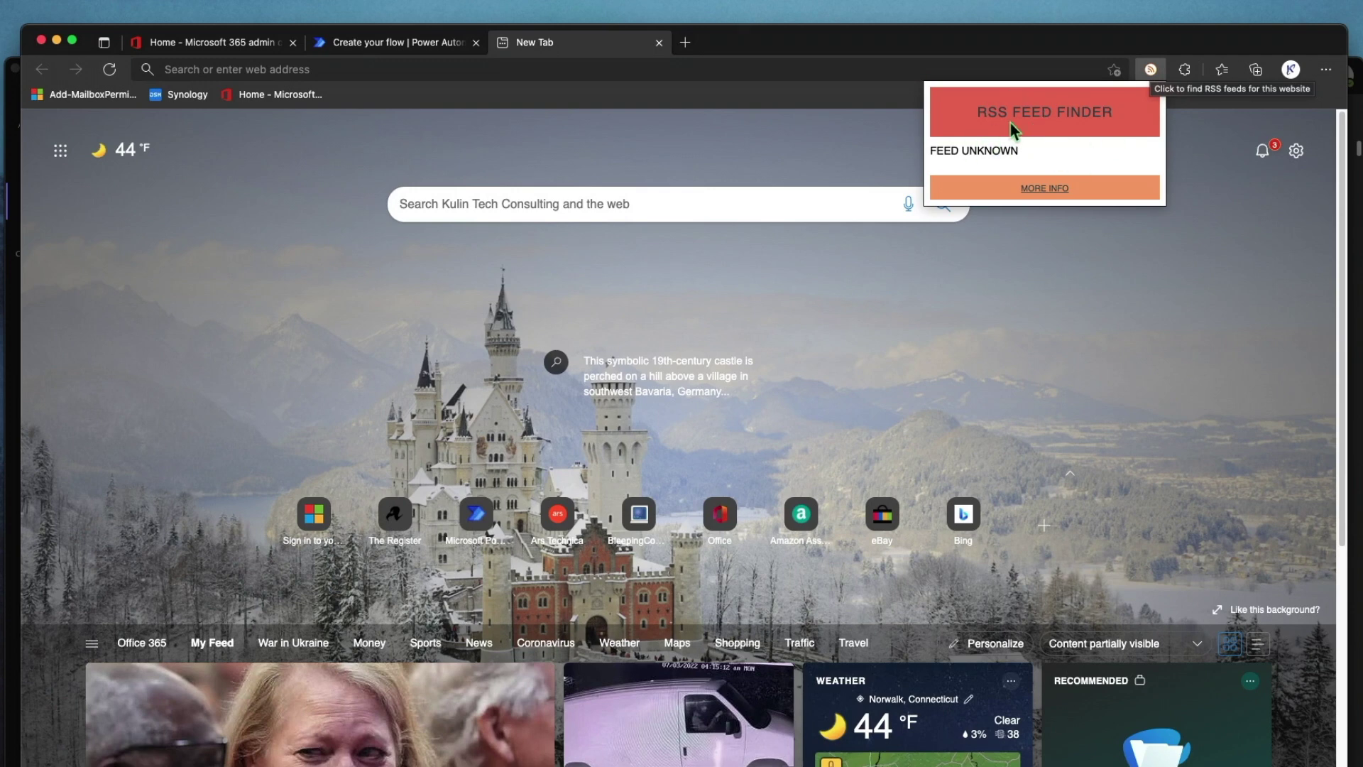
click(806, 74)
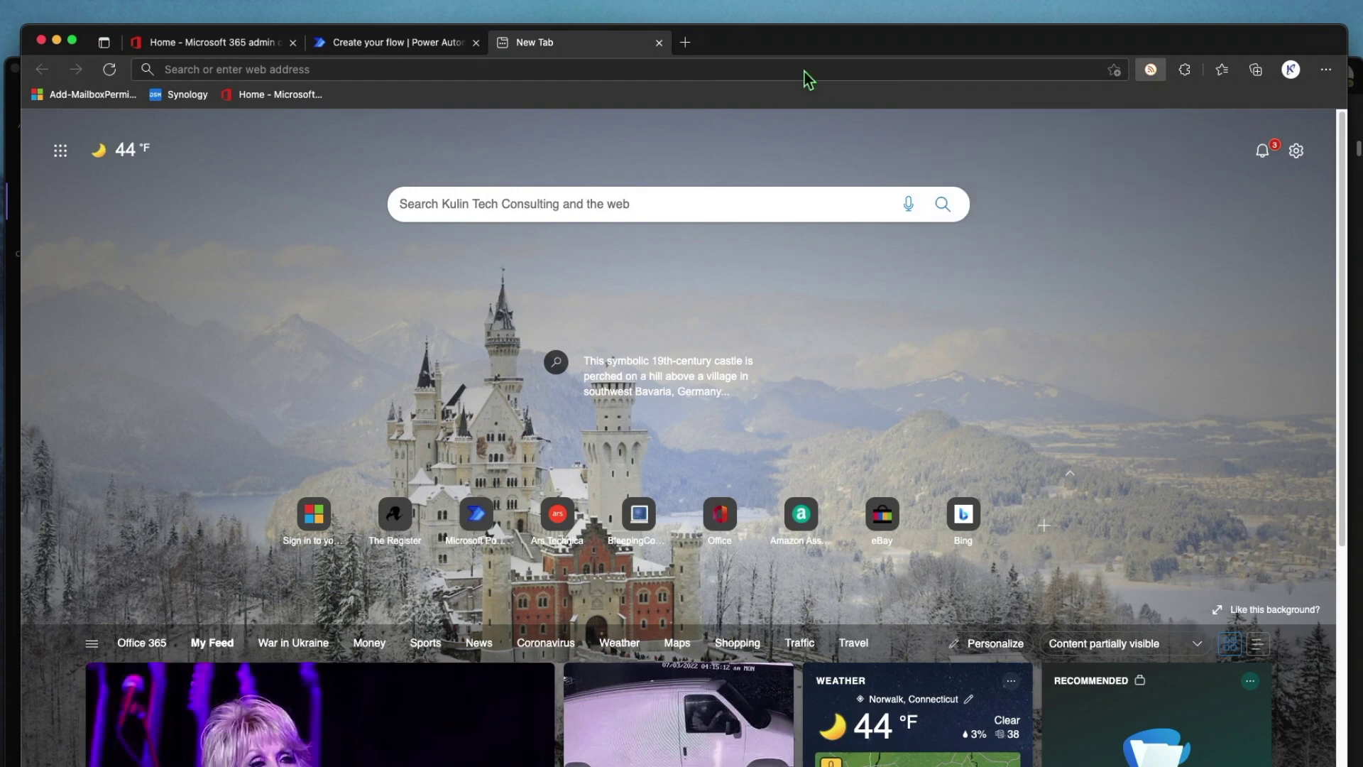
text(blee)
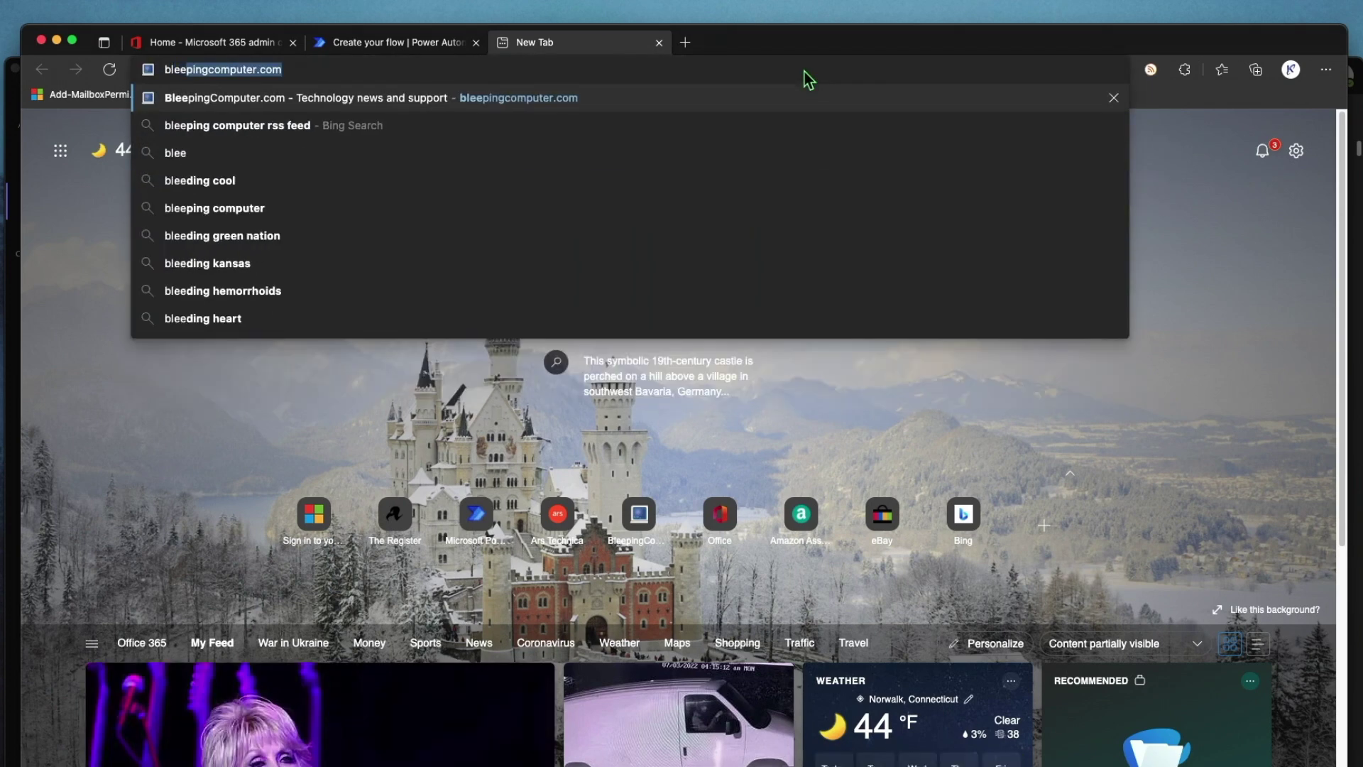
text(pingcomp)
key(Return)
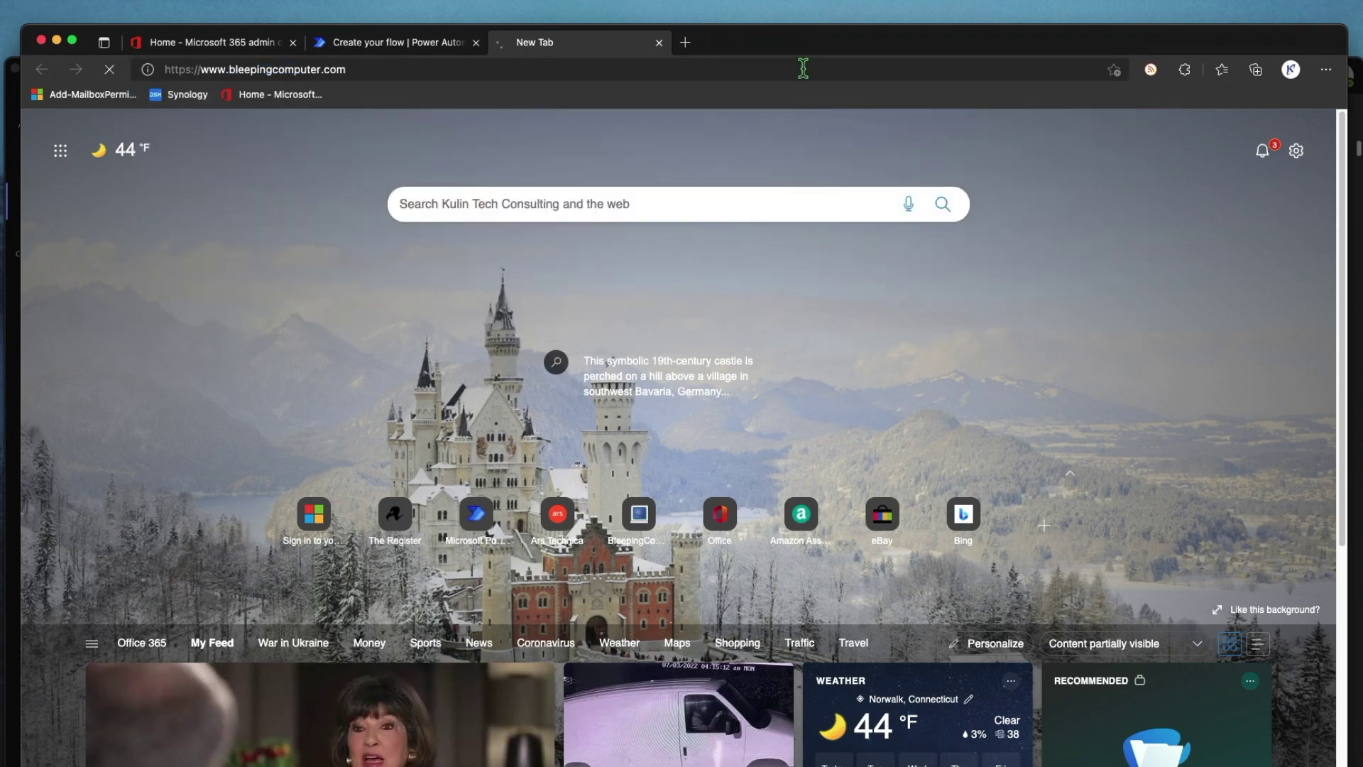
Step: Copy Bleeping Computer's News RSS feed URL with the feed finder and return to the flow
click(1151, 69)
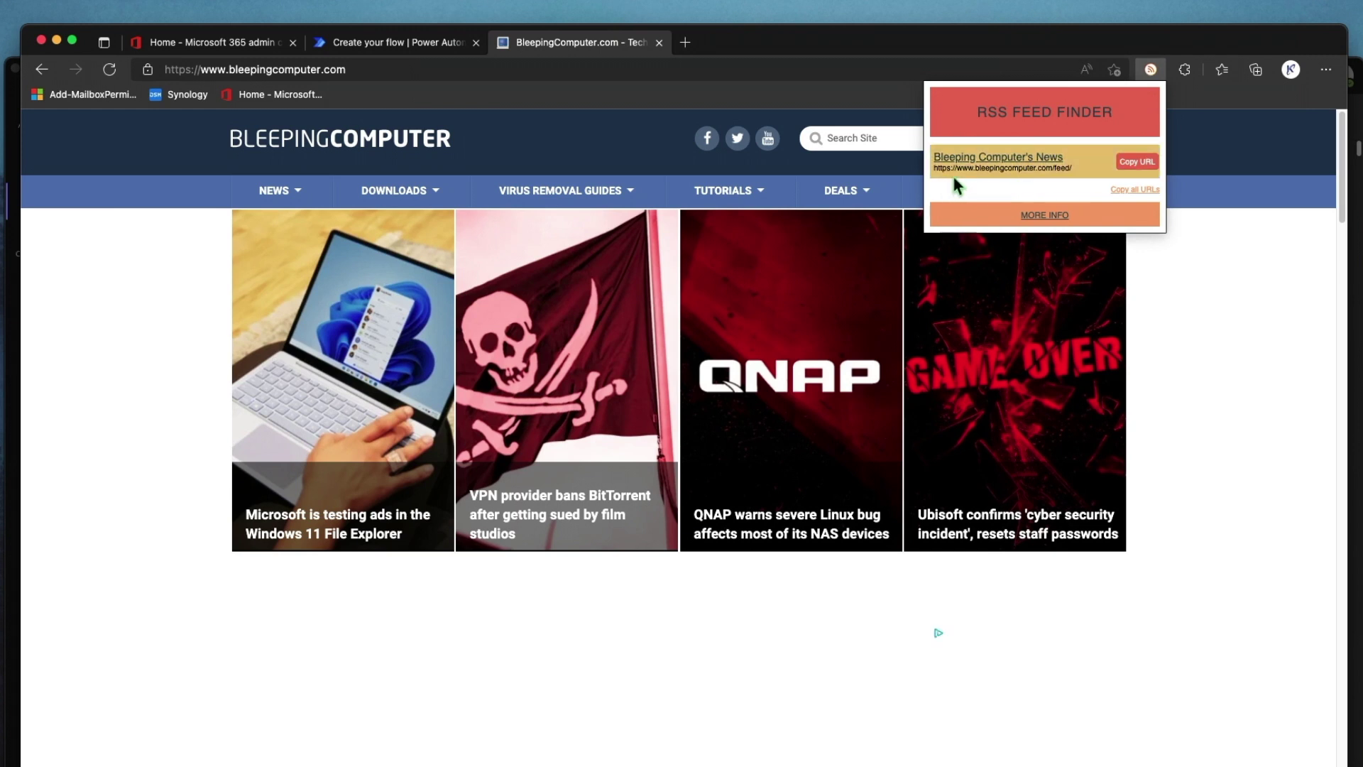
click(1138, 163)
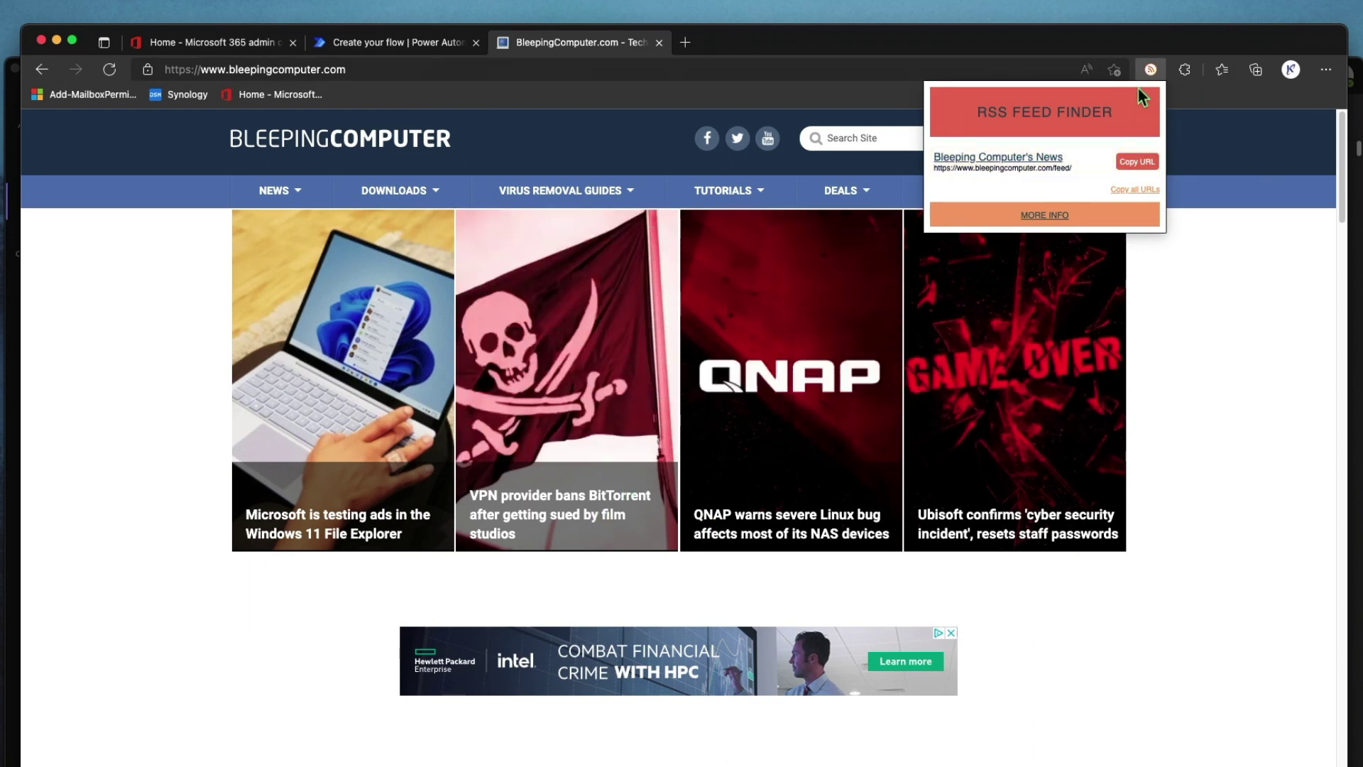
click(1107, 51)
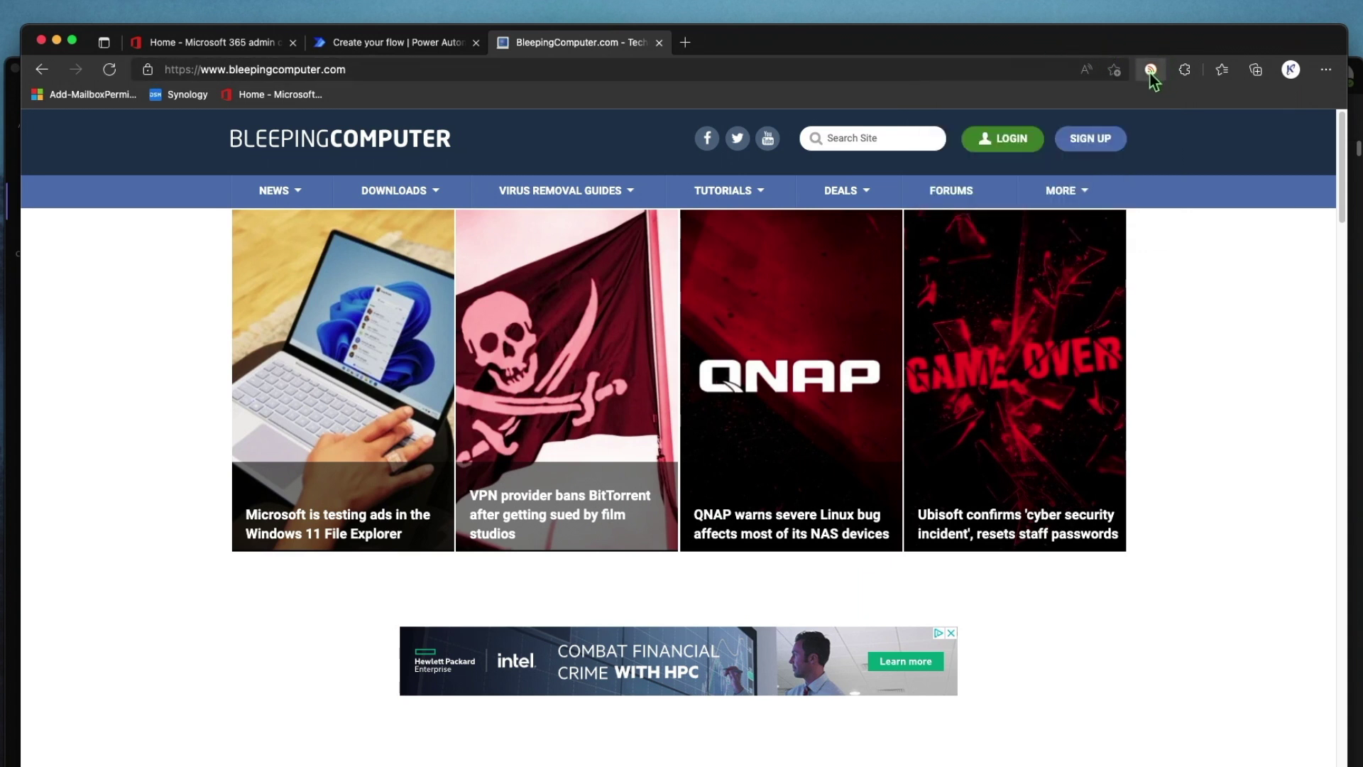
right_click(1151, 71)
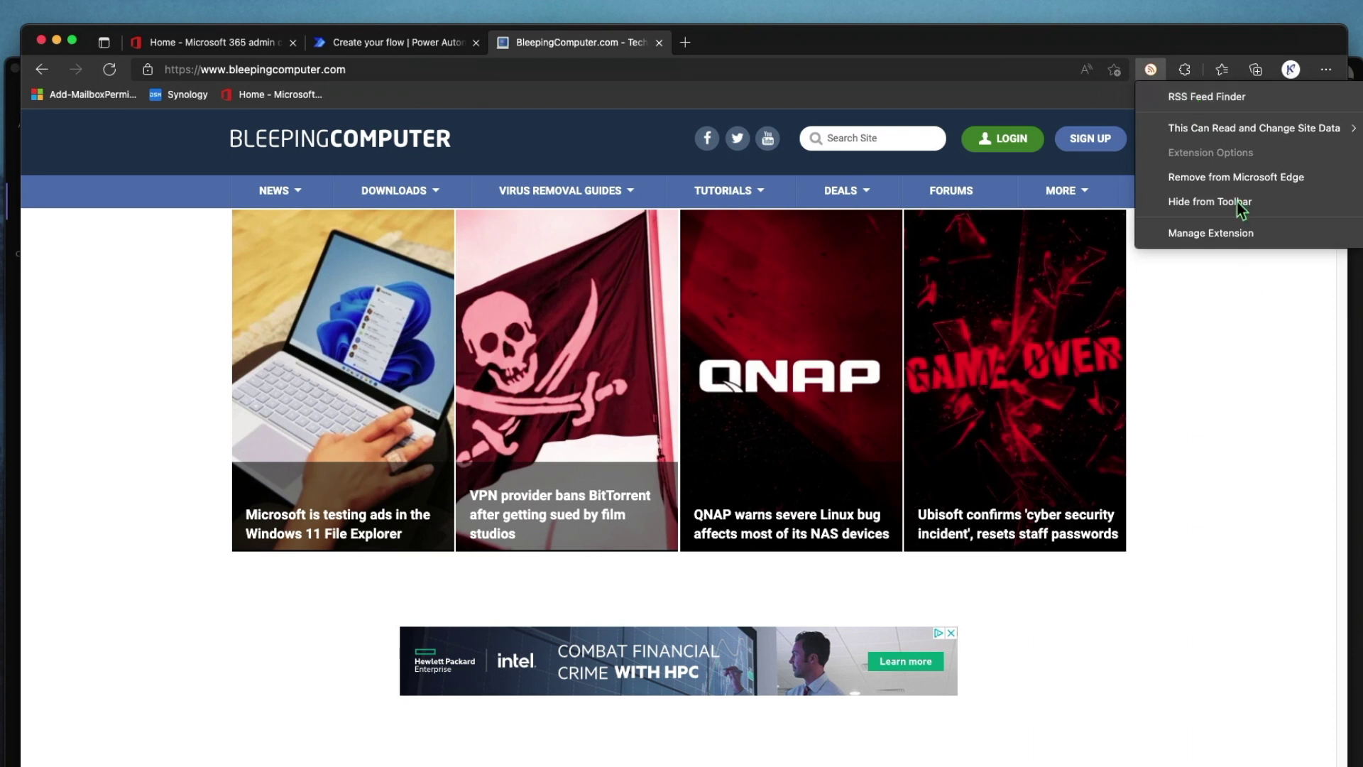
click(379, 47)
click(378, 47)
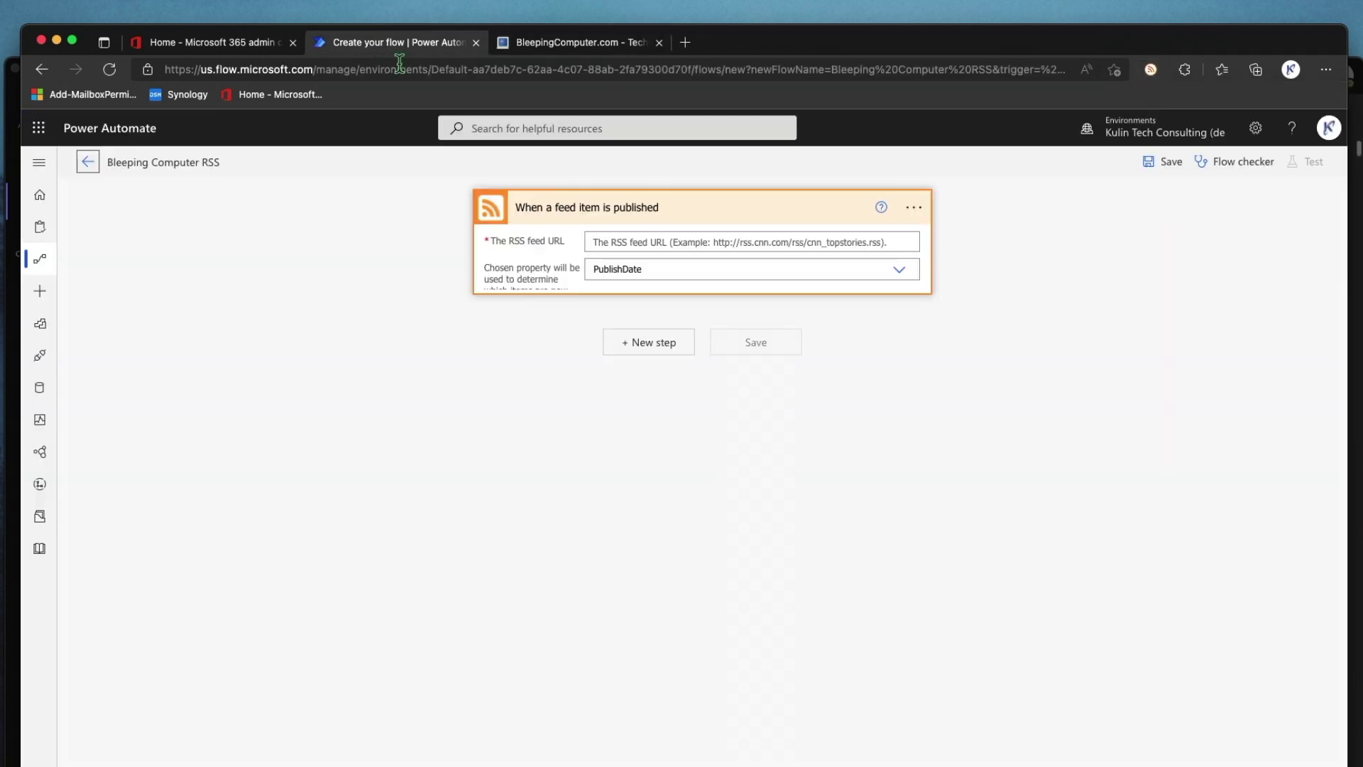
click(682, 242)
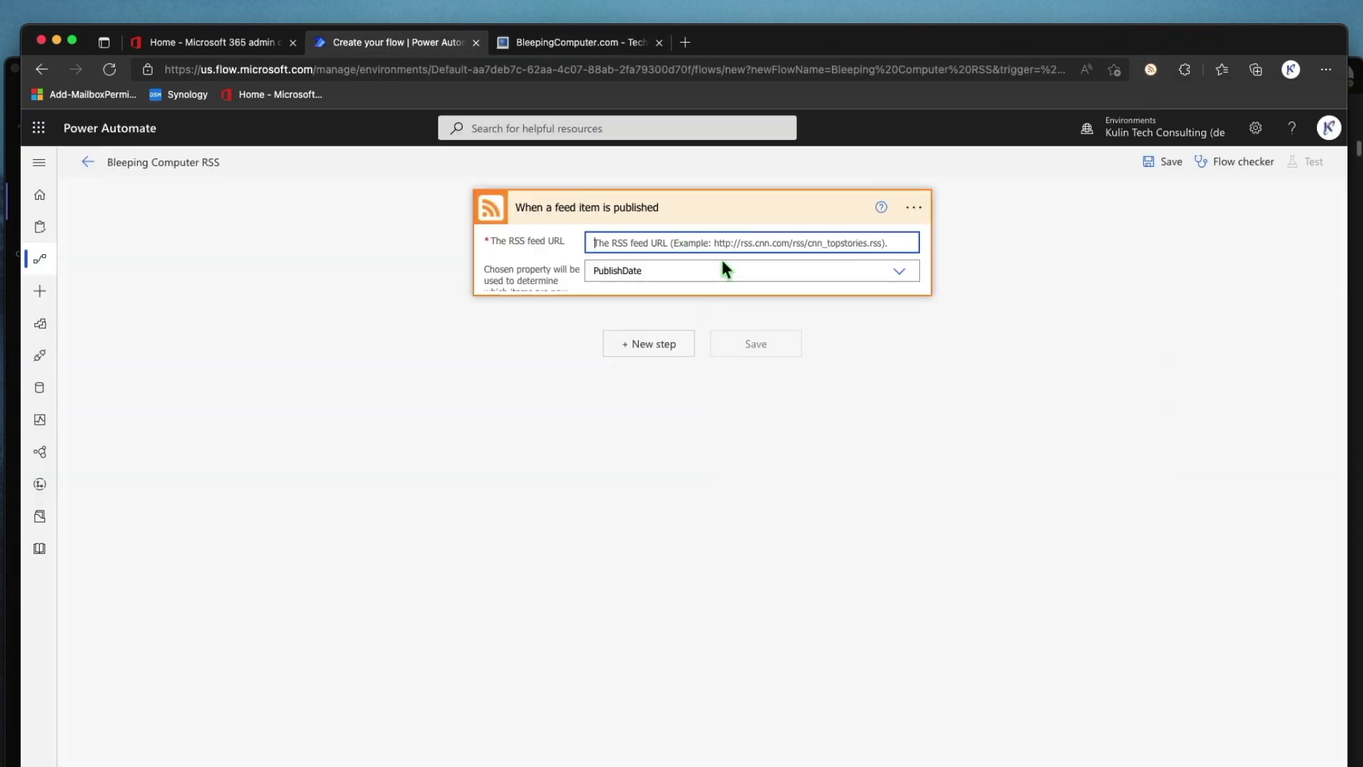
text(https://www.bleepingcomputer.com/feed/)
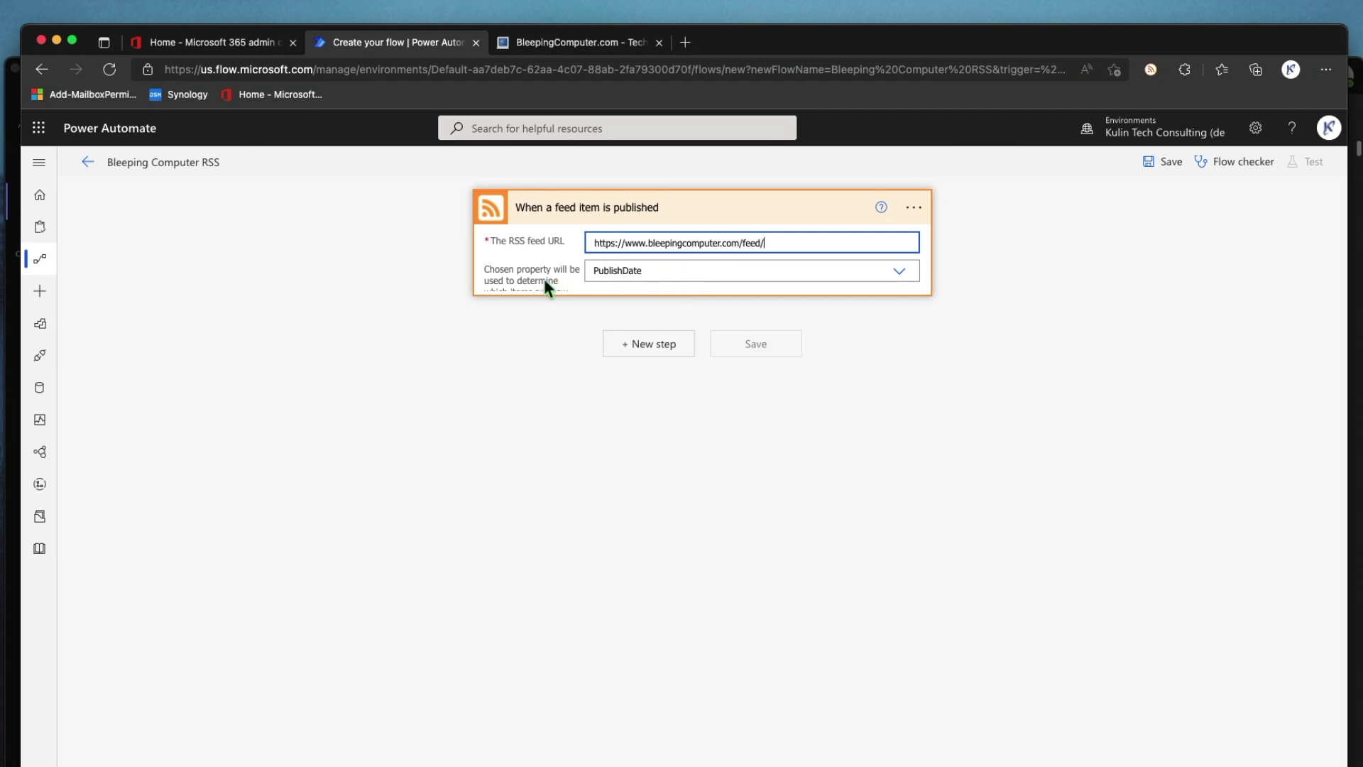
drag(514, 279, 565, 314)
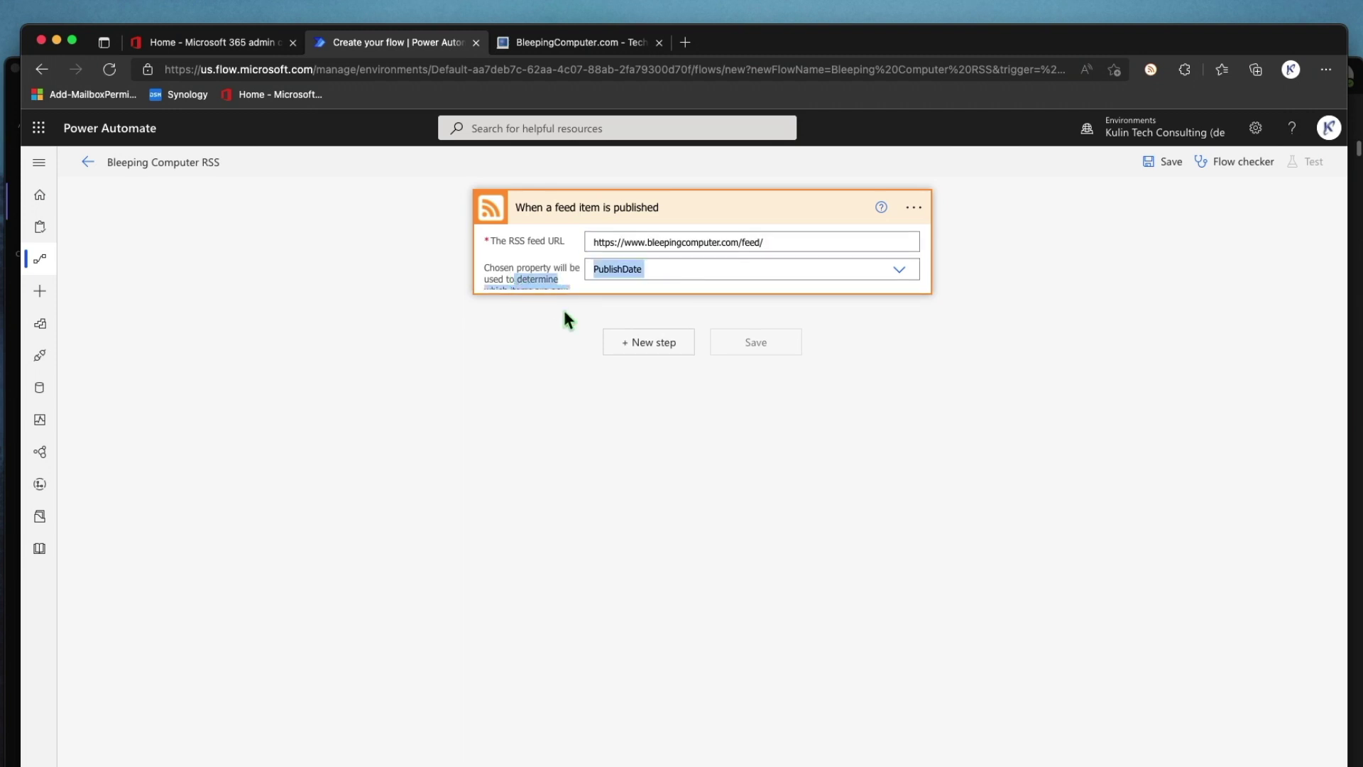
click(529, 291)
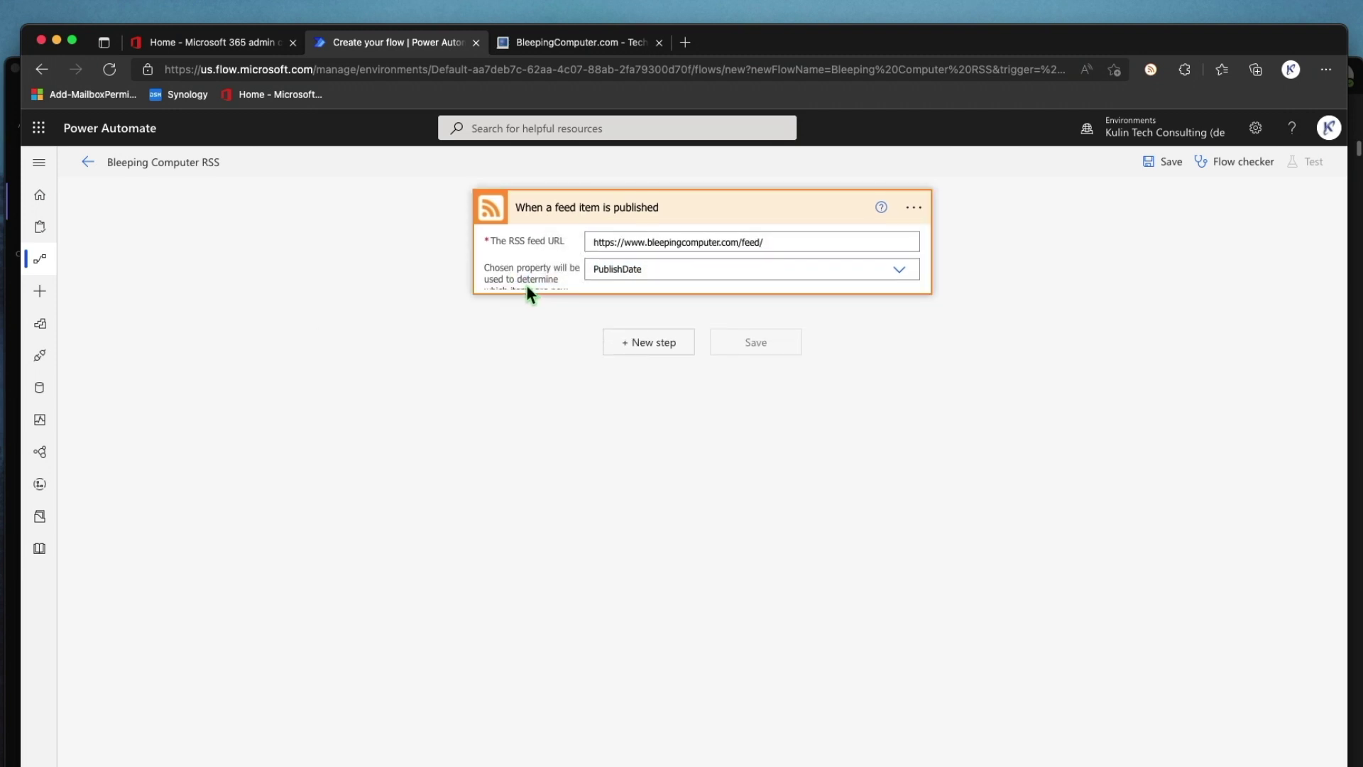
click(667, 269)
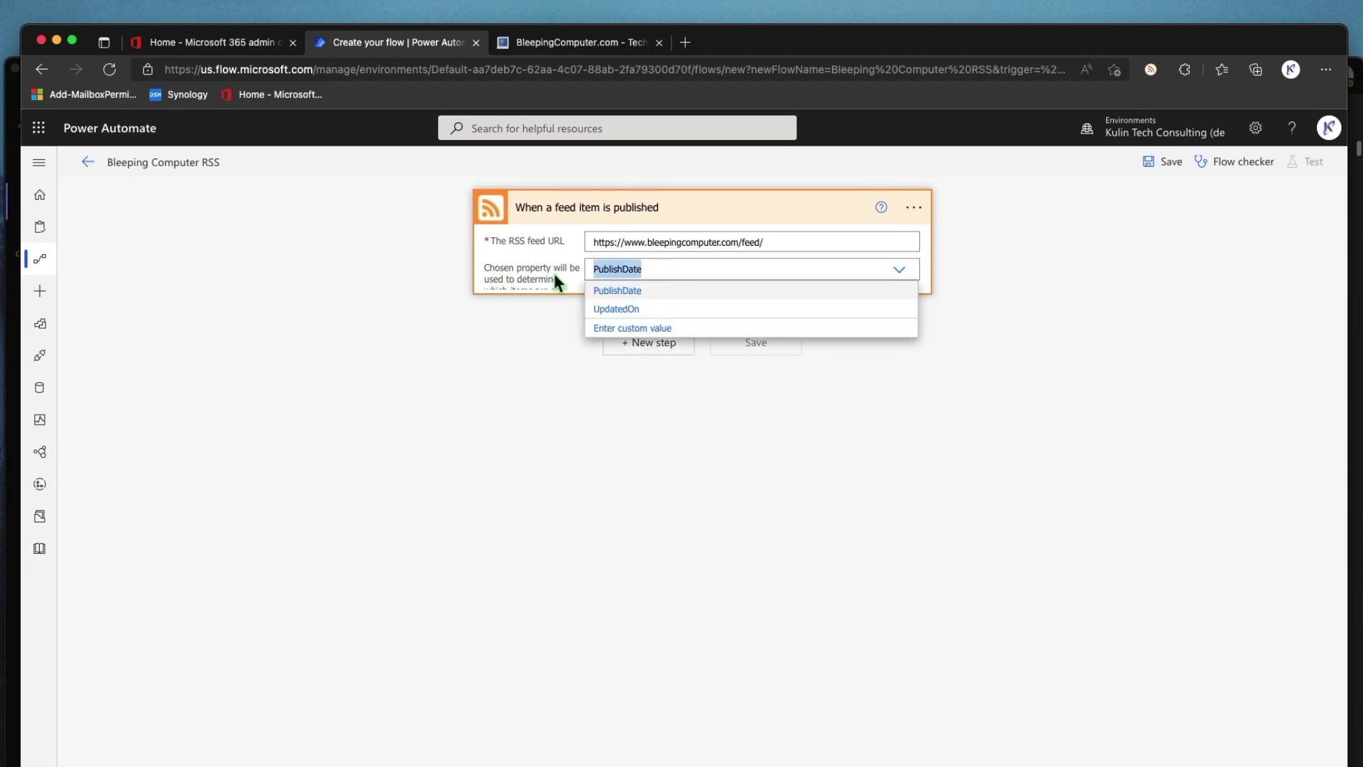
click(615, 291)
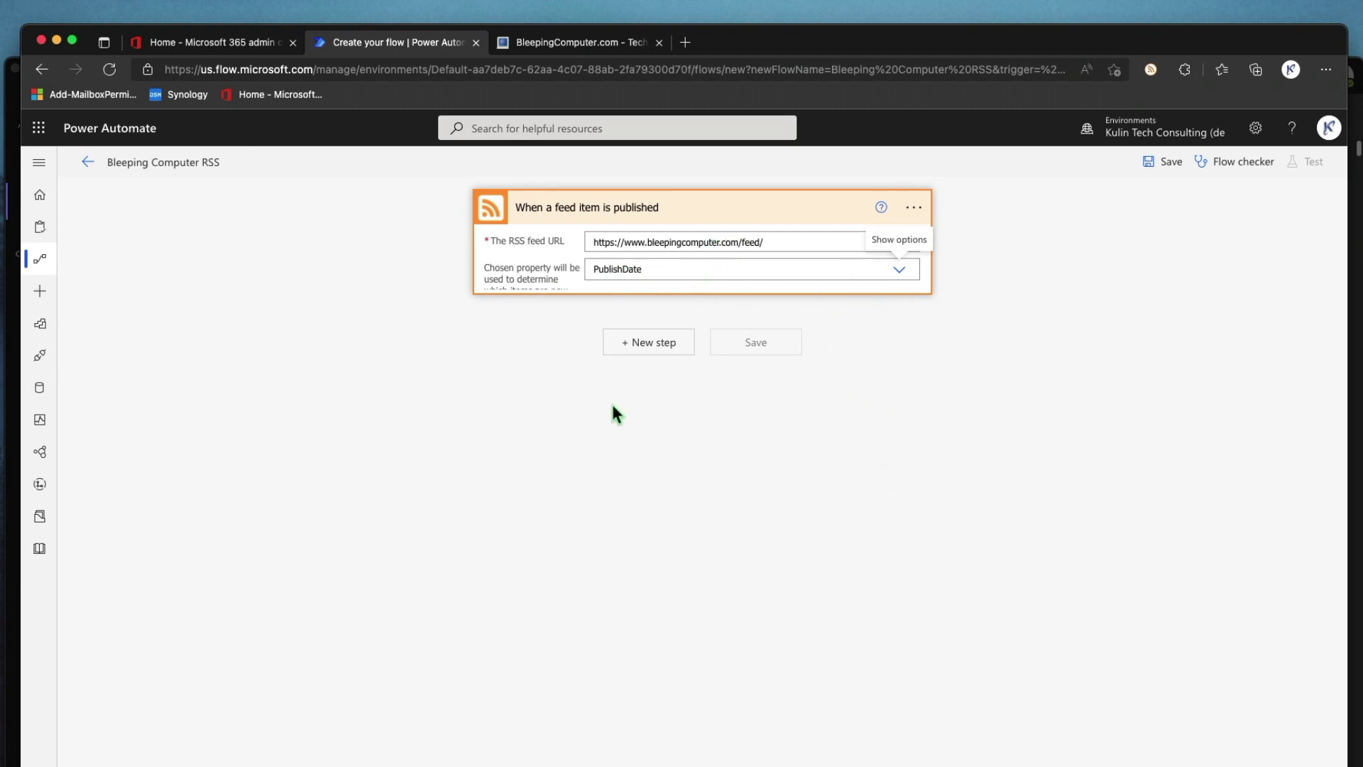
Step: Add a Microsoft Teams 'Post message in a chat or channel' step after the RSS trigger
click(643, 345)
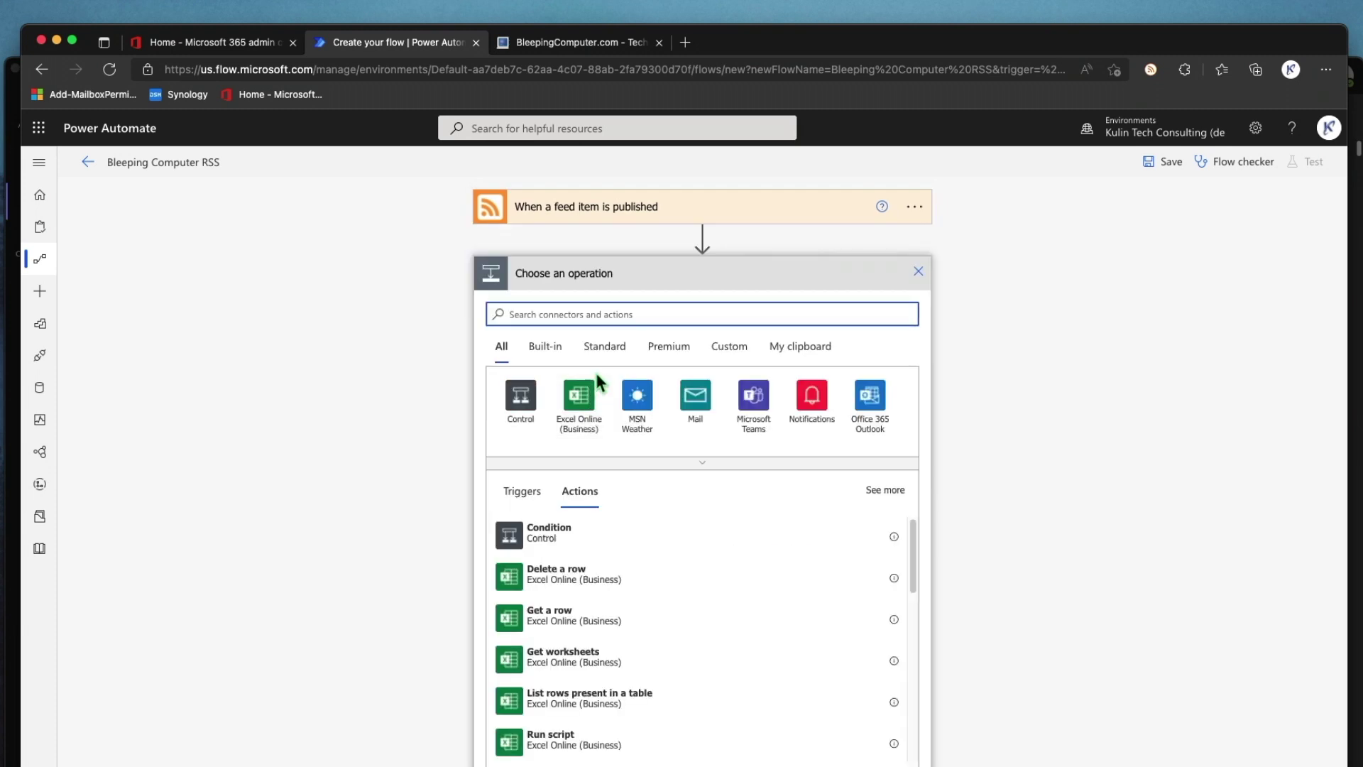
click(754, 407)
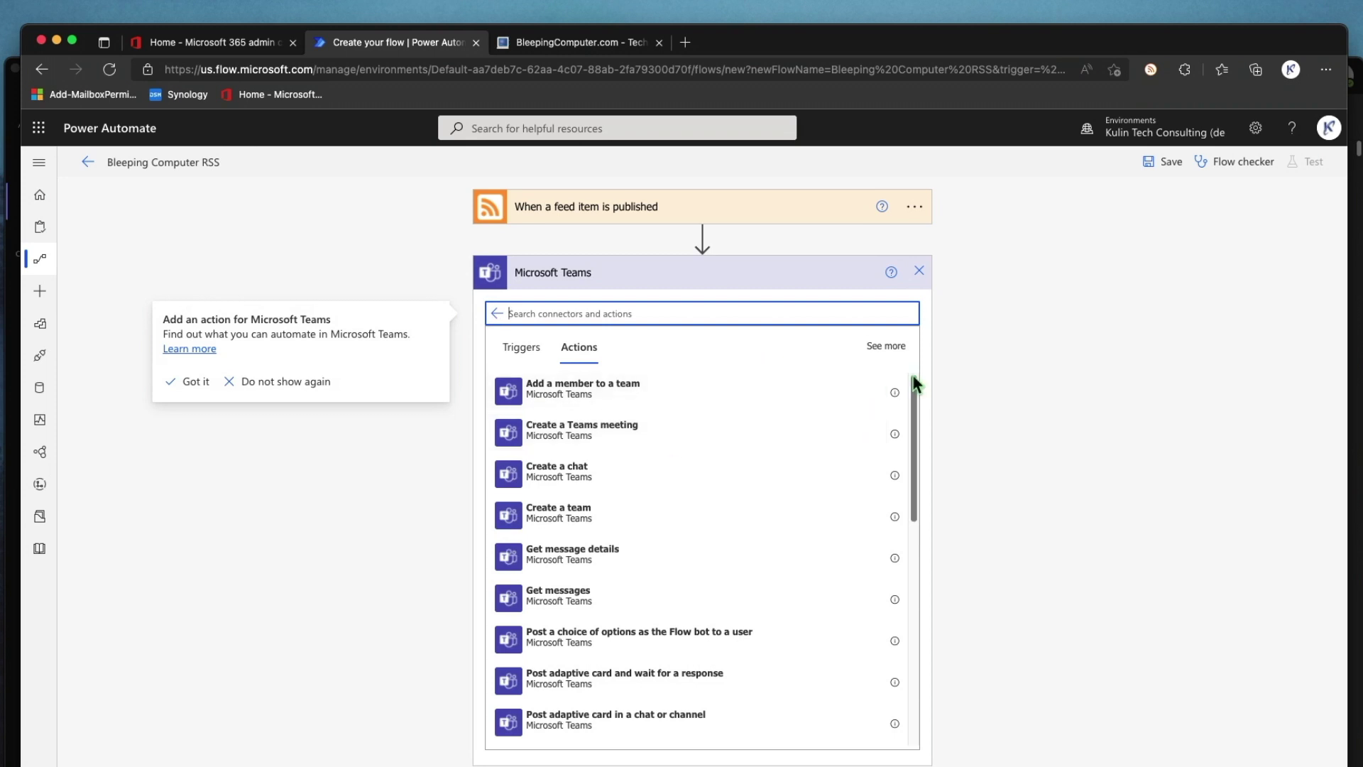
drag(913, 390, 926, 464)
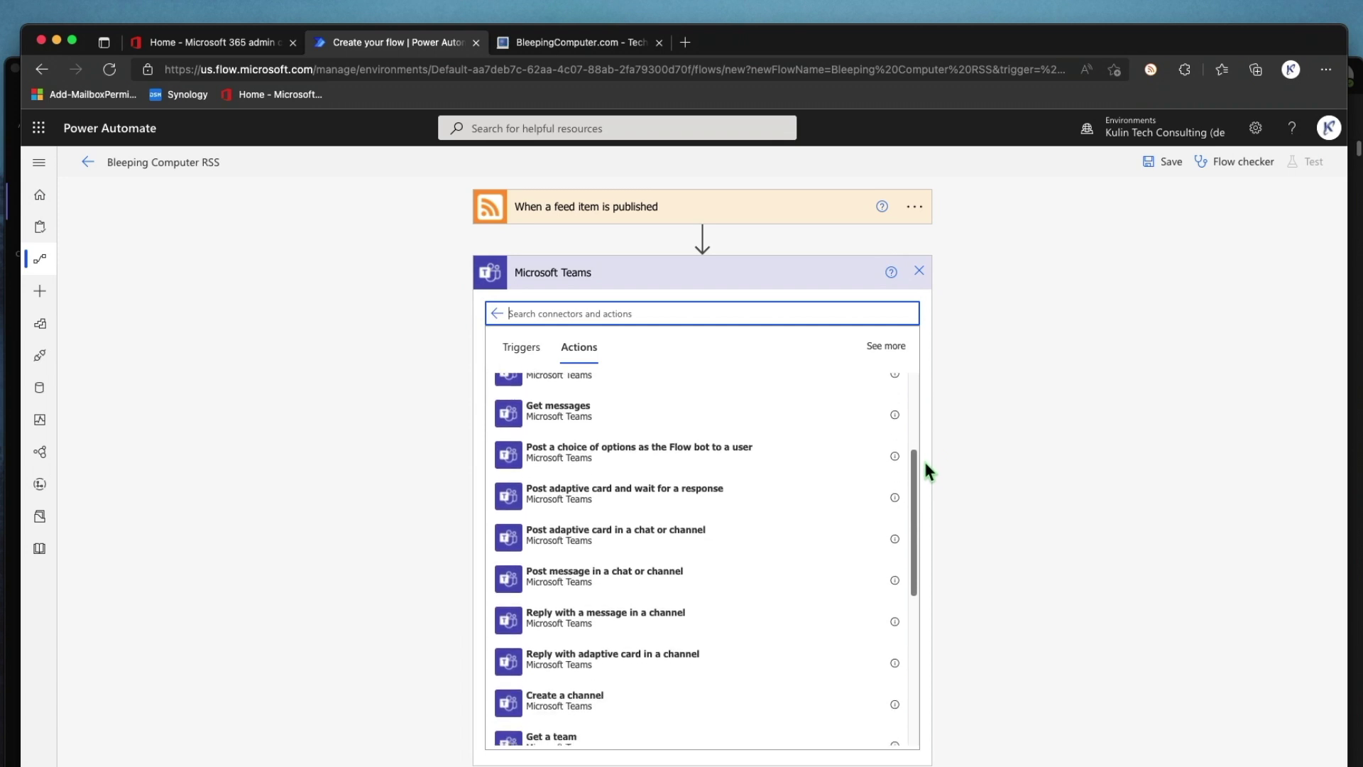
click(614, 589)
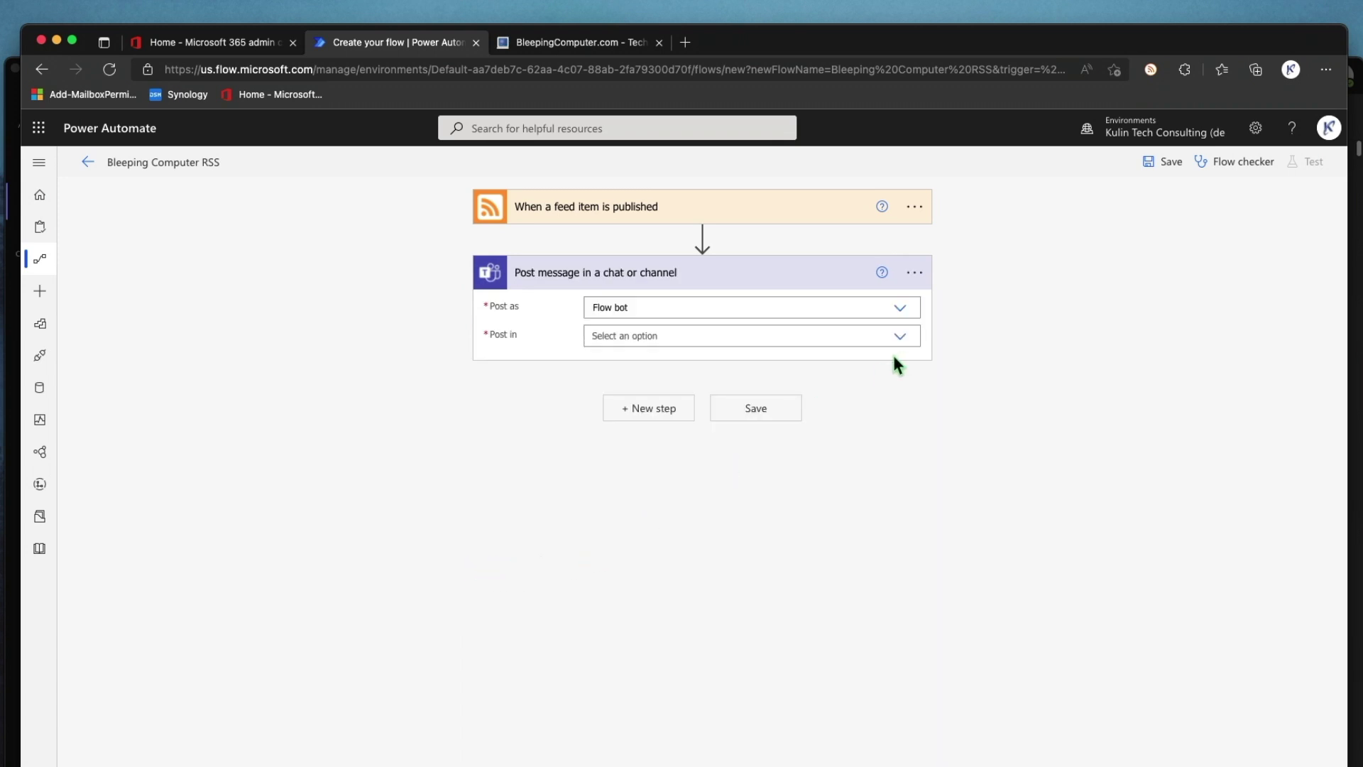
Step: Set the Teams step to post as Flow bot in Channel, team IT Team, channel Tech News
click(591, 311)
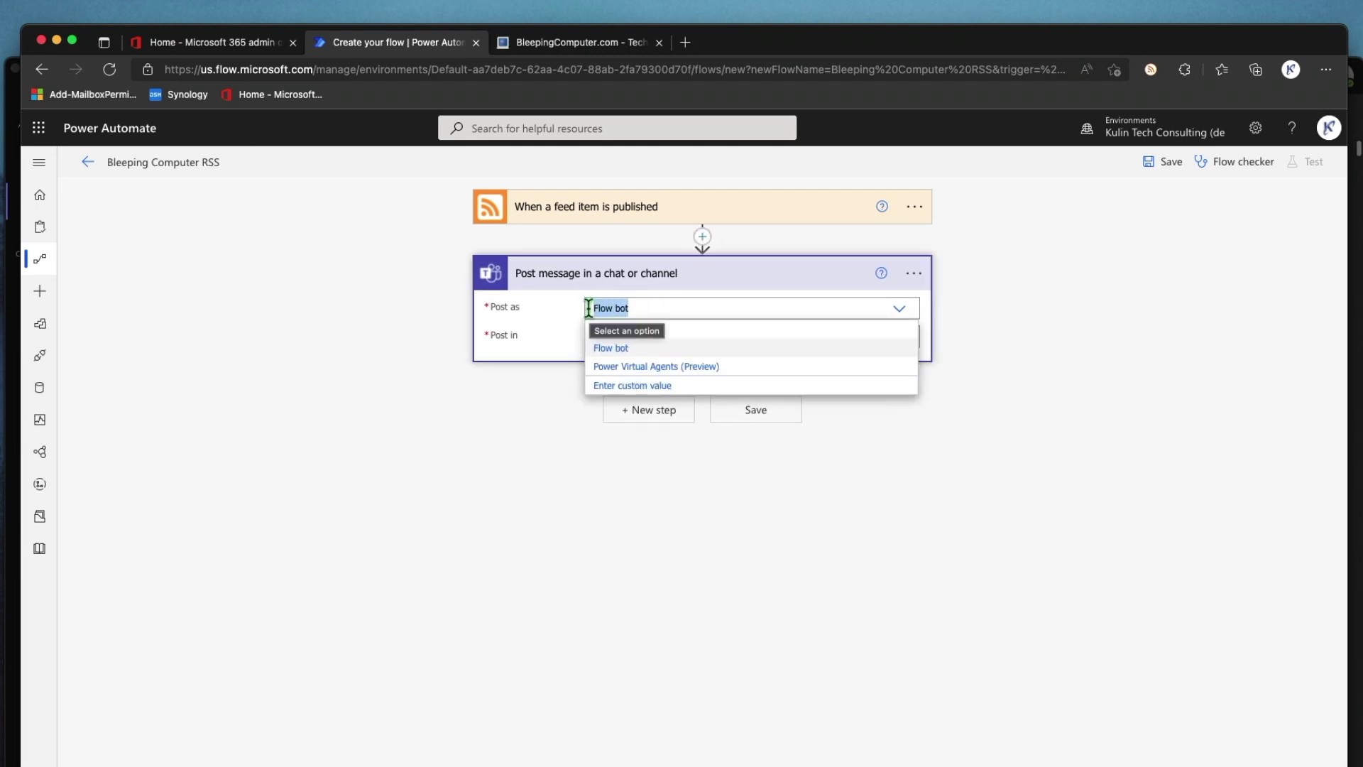
click(626, 350)
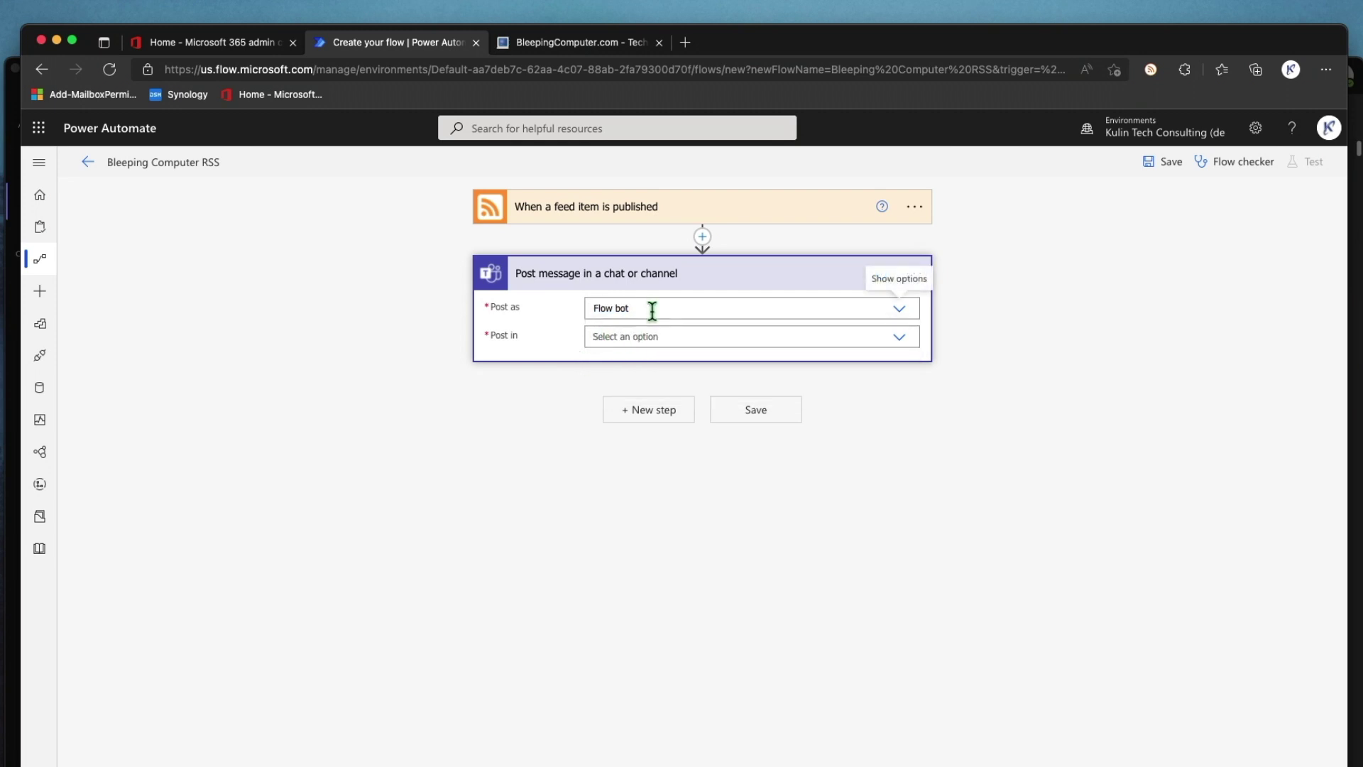
click(900, 338)
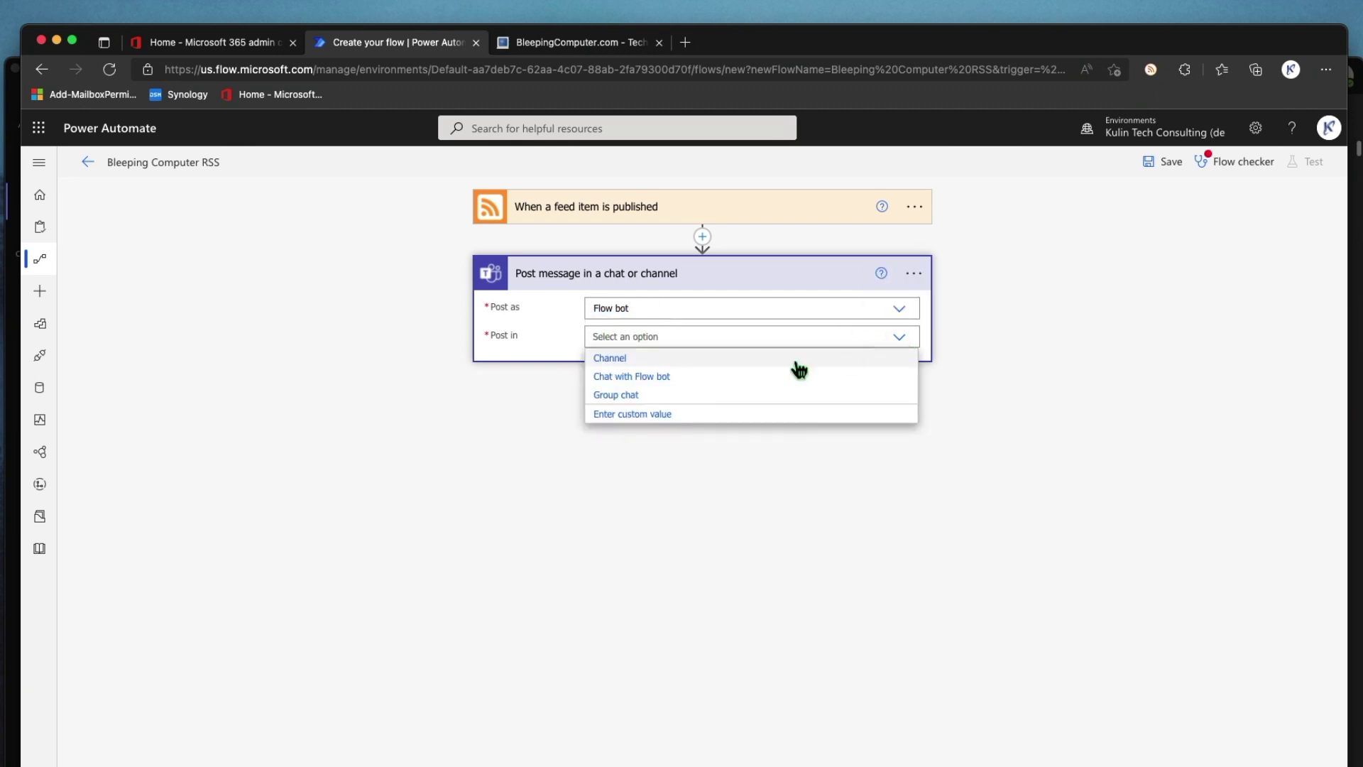
click(613, 366)
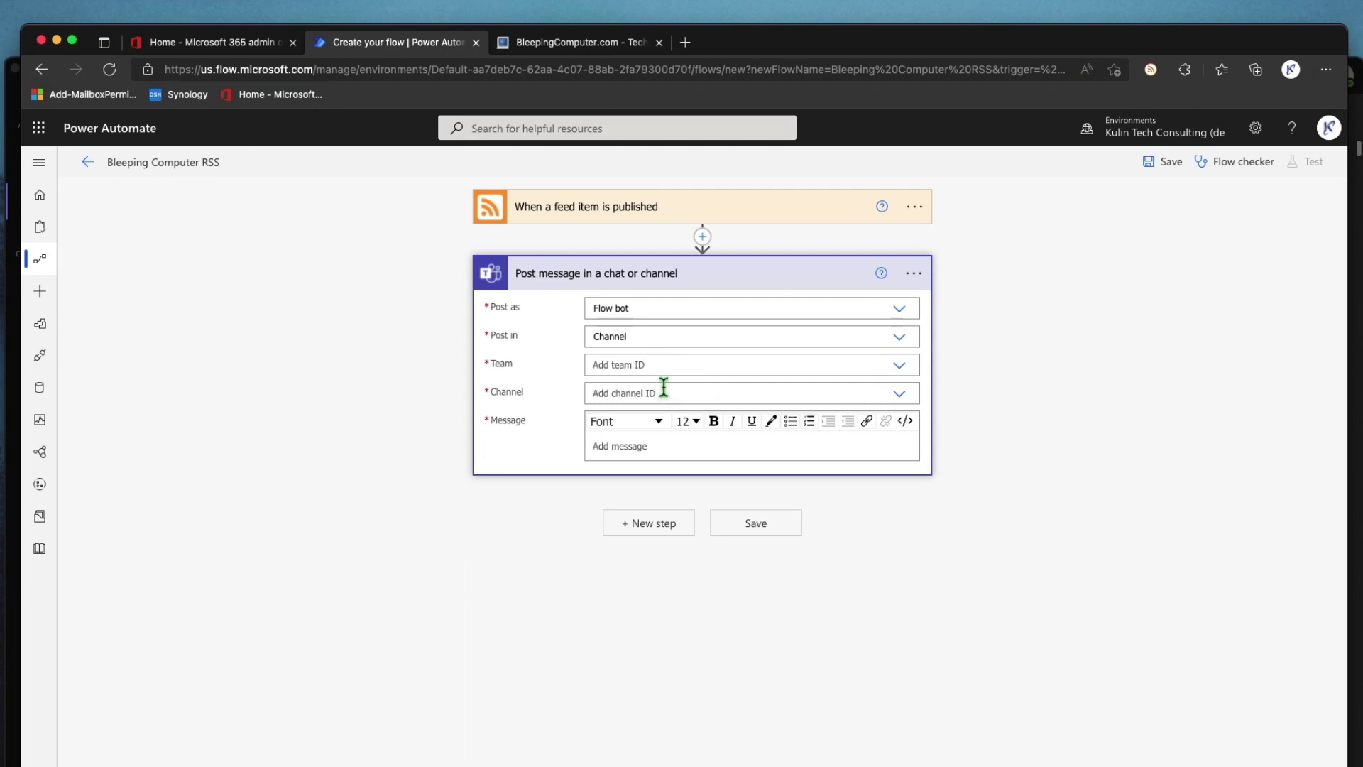
click(900, 367)
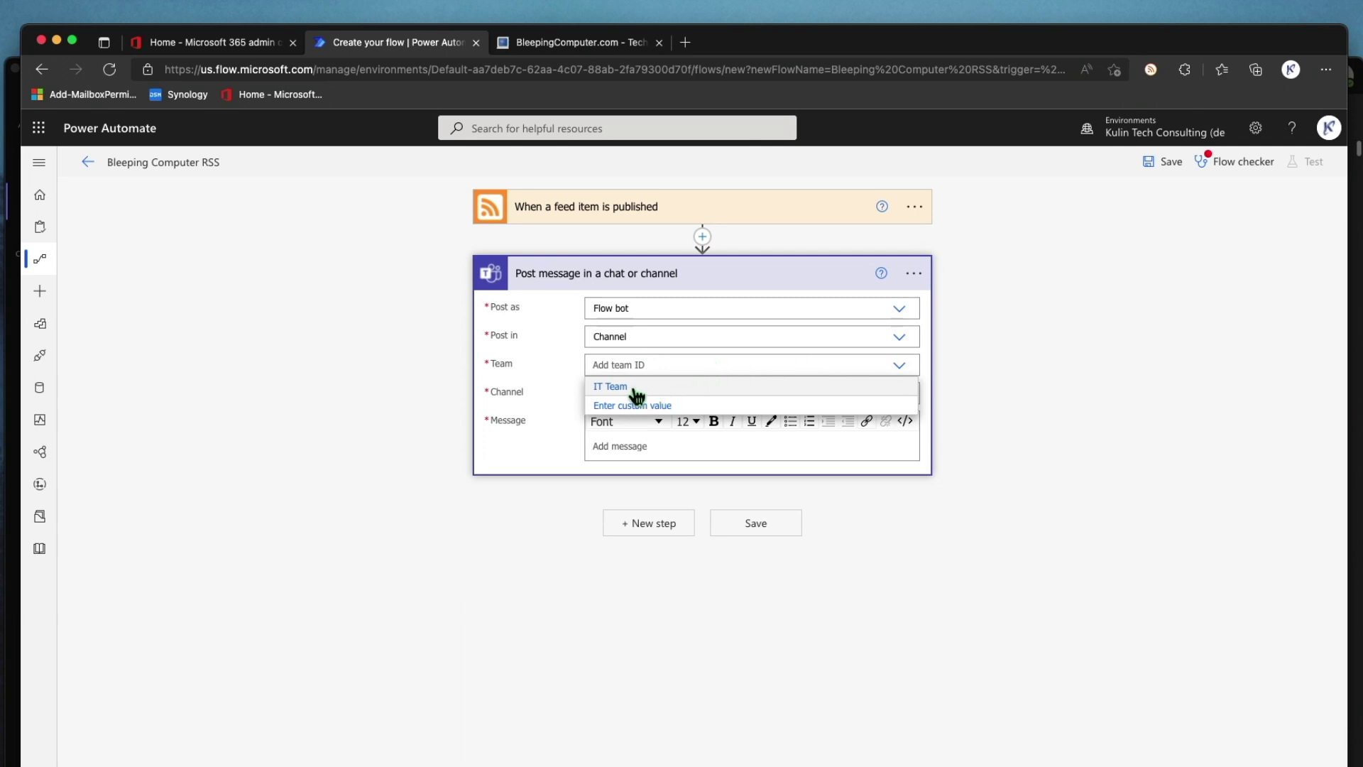
click(635, 389)
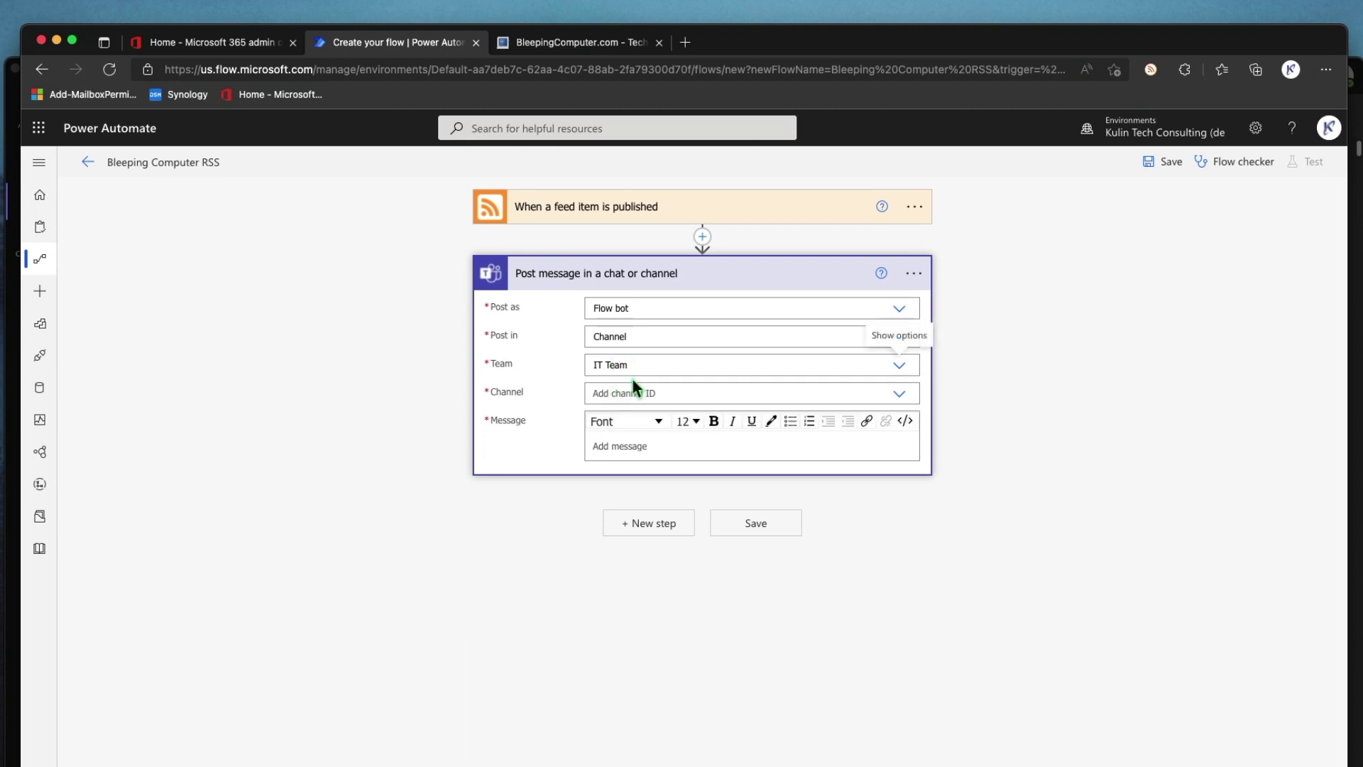
click(900, 394)
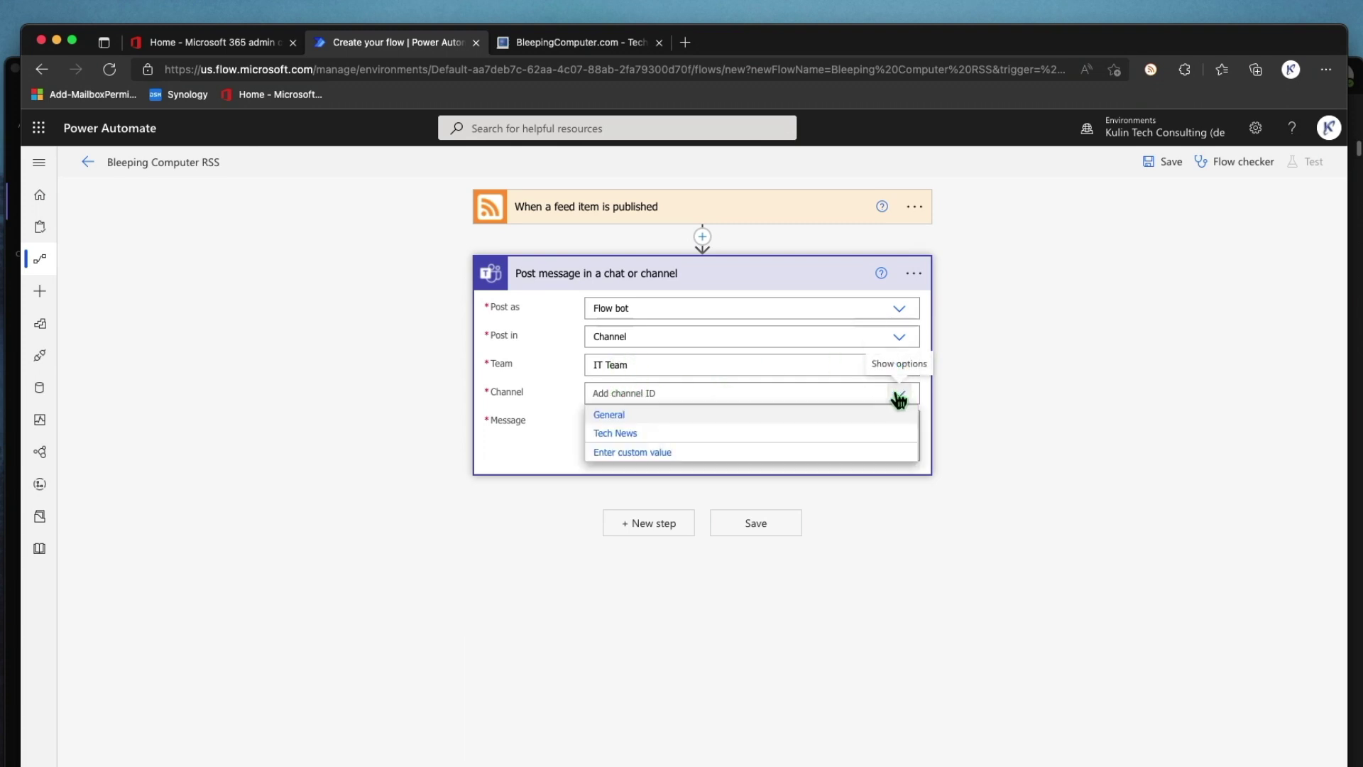
click(601, 438)
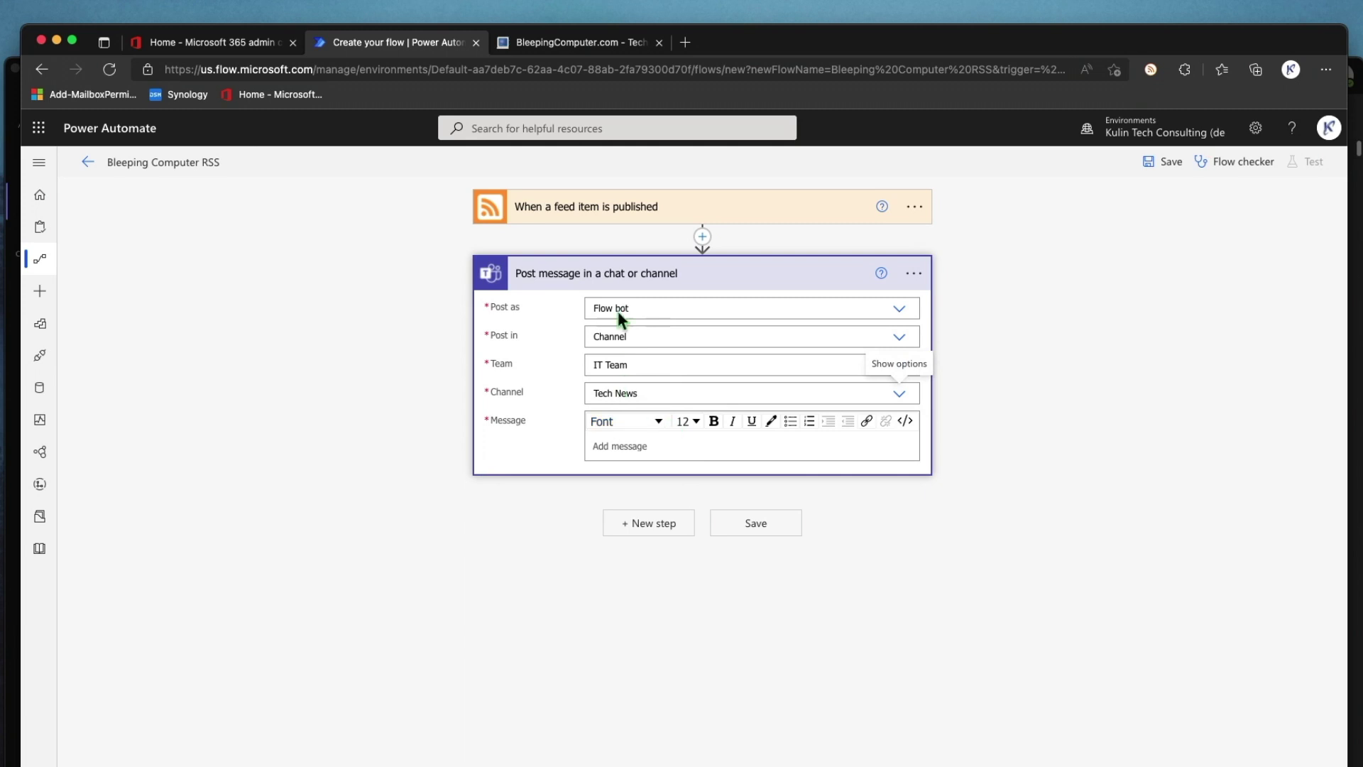
Step: Fill the message with Feed title, Feed summary and Primary feed link, then save the flow
click(648, 445)
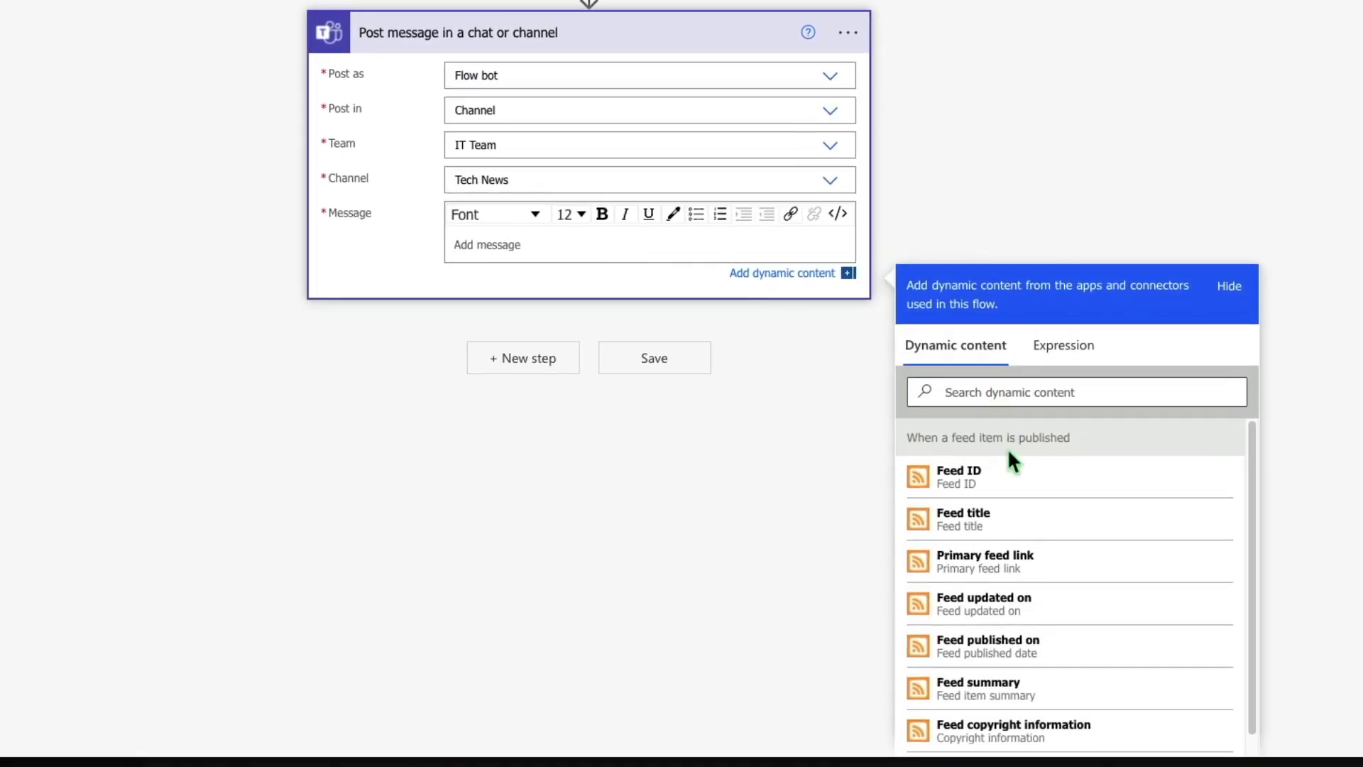
click(1019, 522)
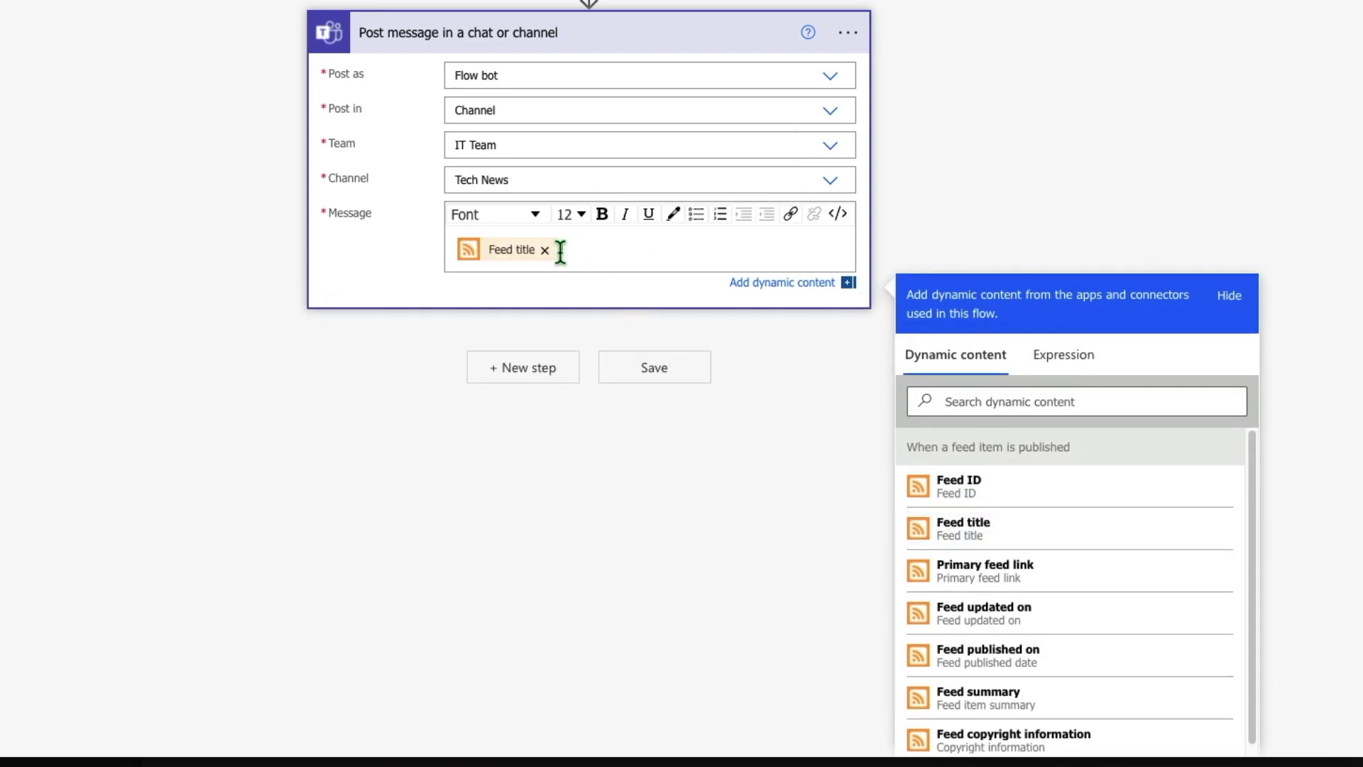
click(1047, 698)
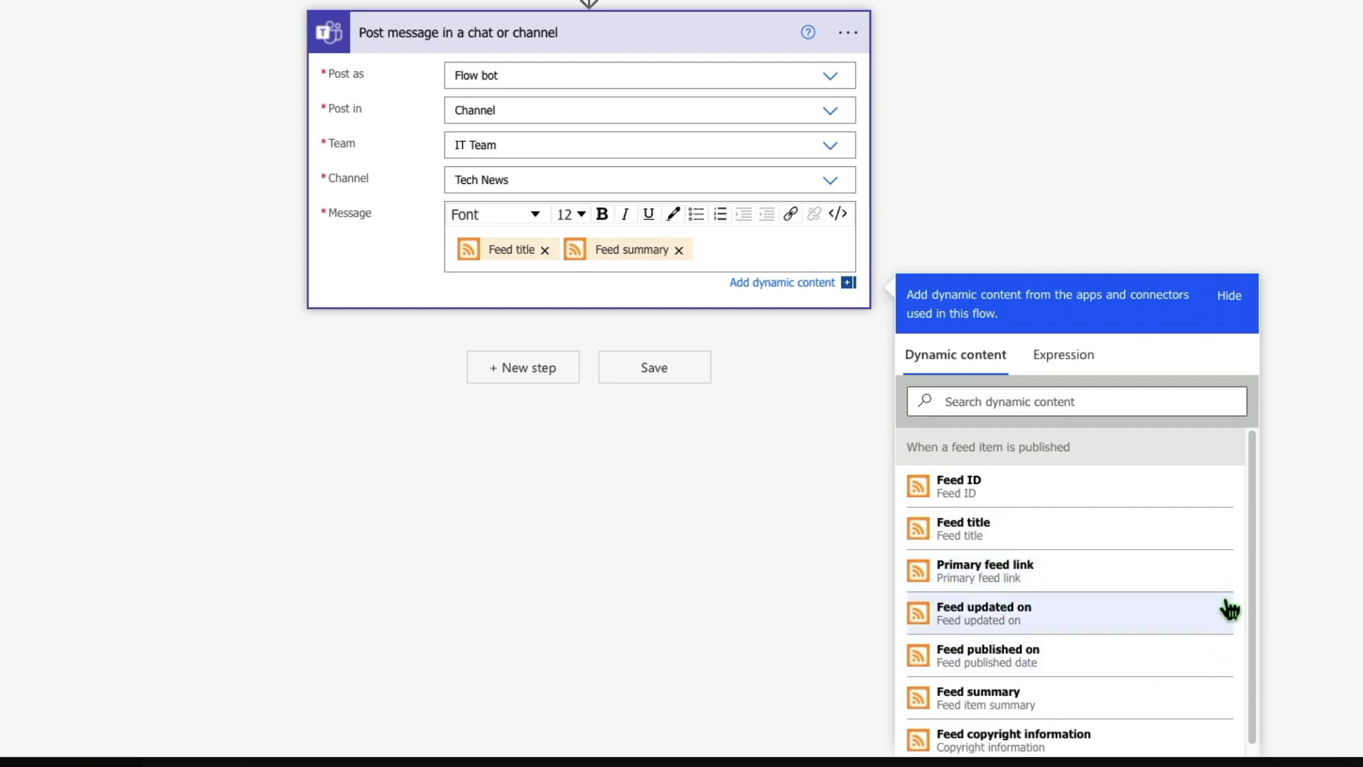
scroll(1254, 539, down, 1)
scroll(1255, 540, down, 2)
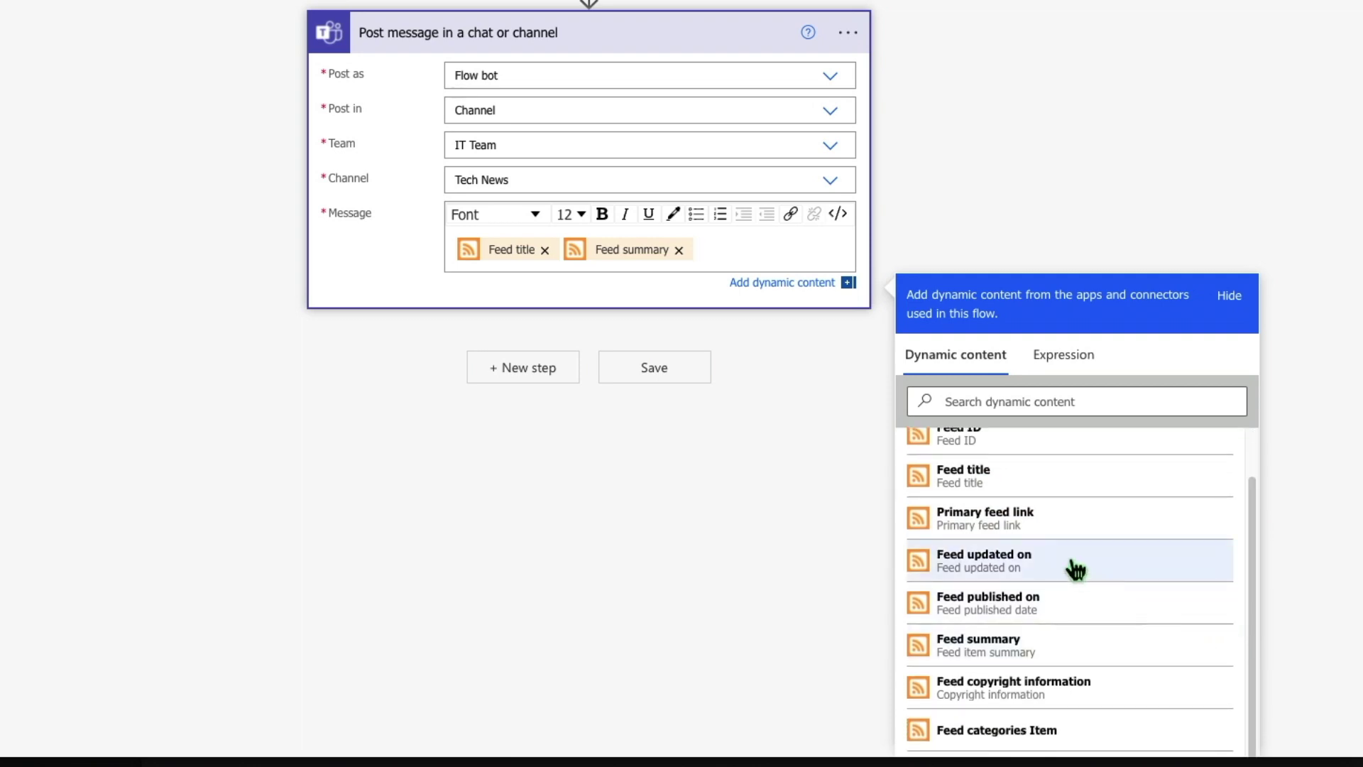
click(955, 537)
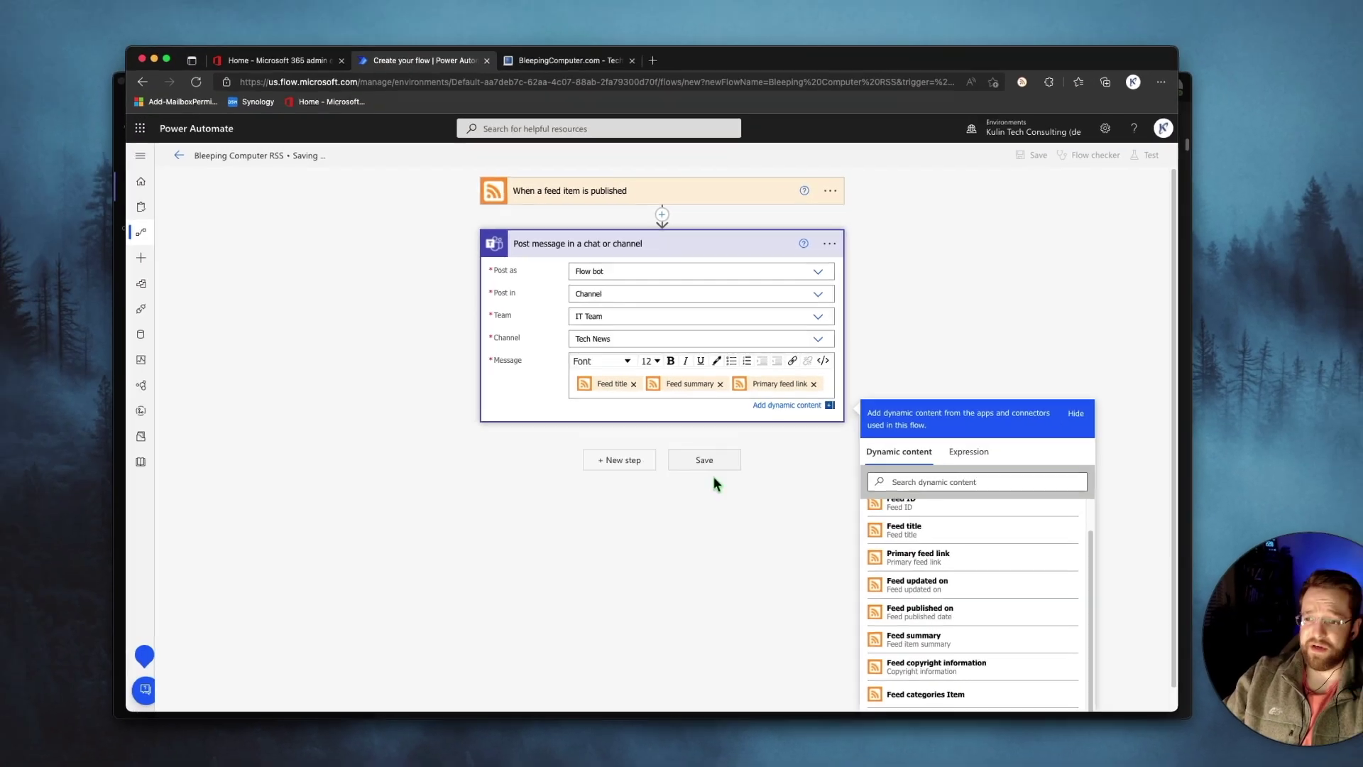
click(664, 373)
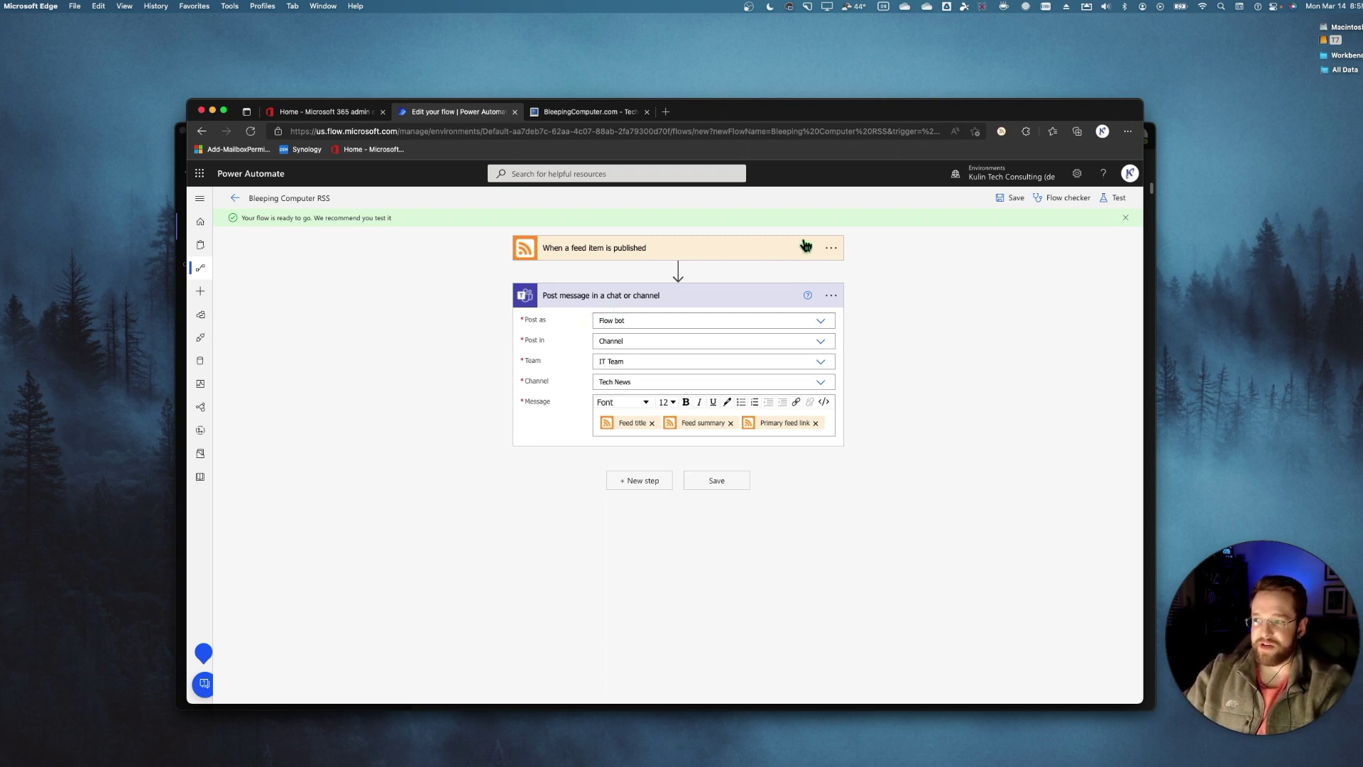
Step: Save Bleeping Computer RSS again and go back through its details page to Cloud flows
click(1012, 198)
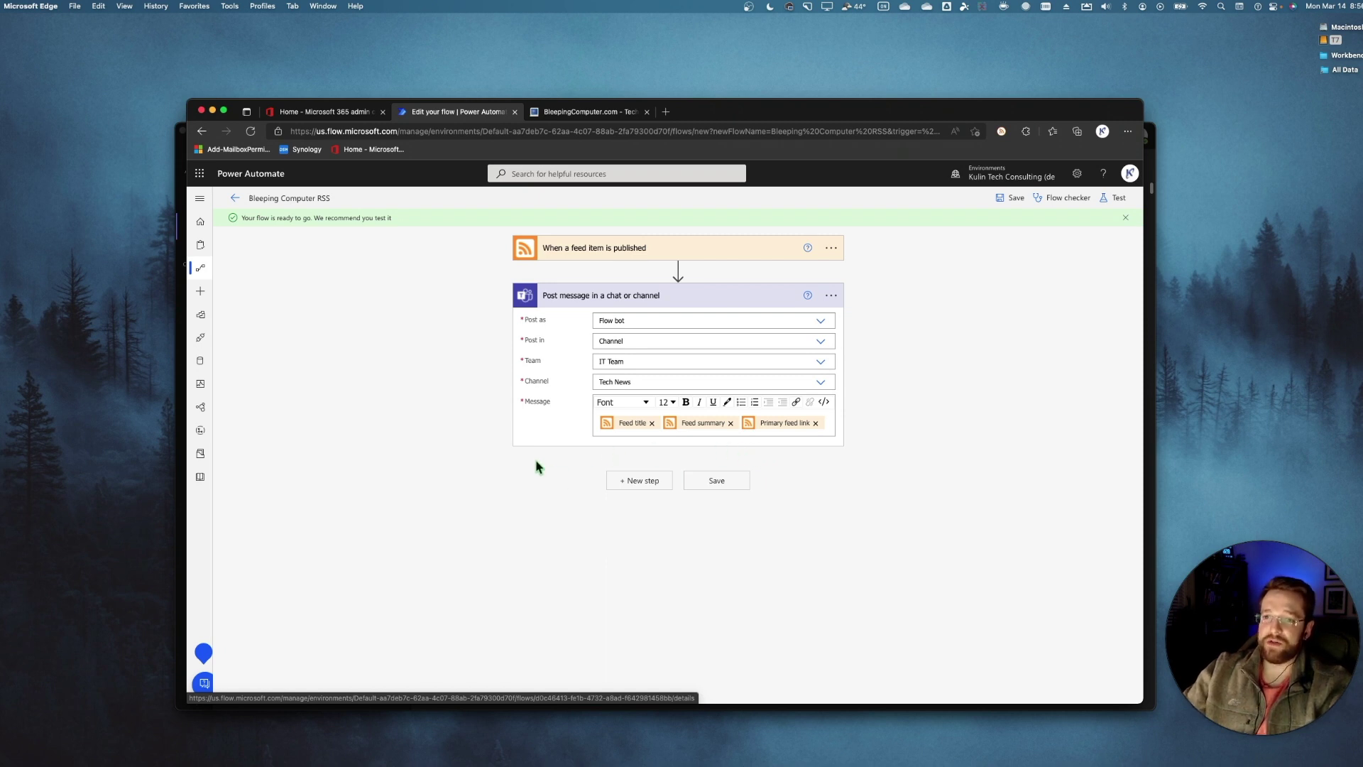
click(235, 198)
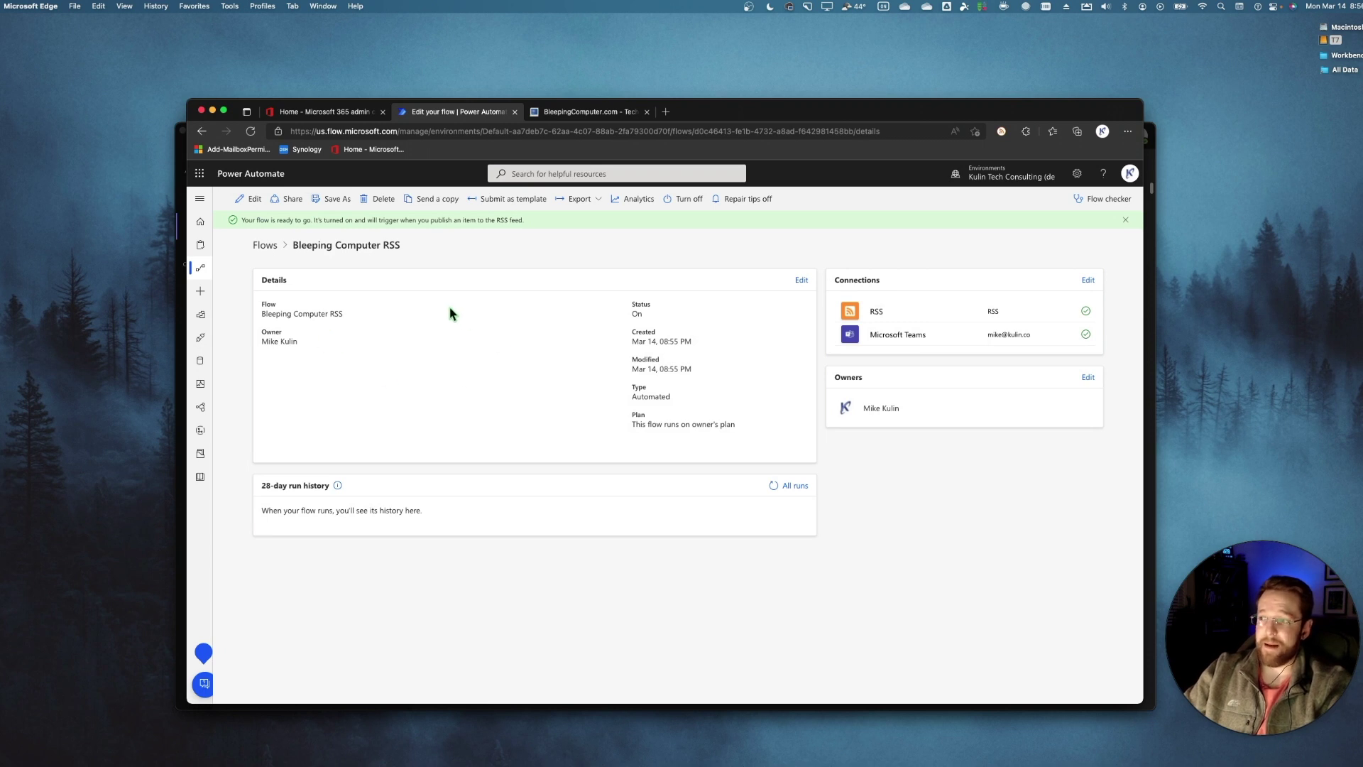
click(264, 246)
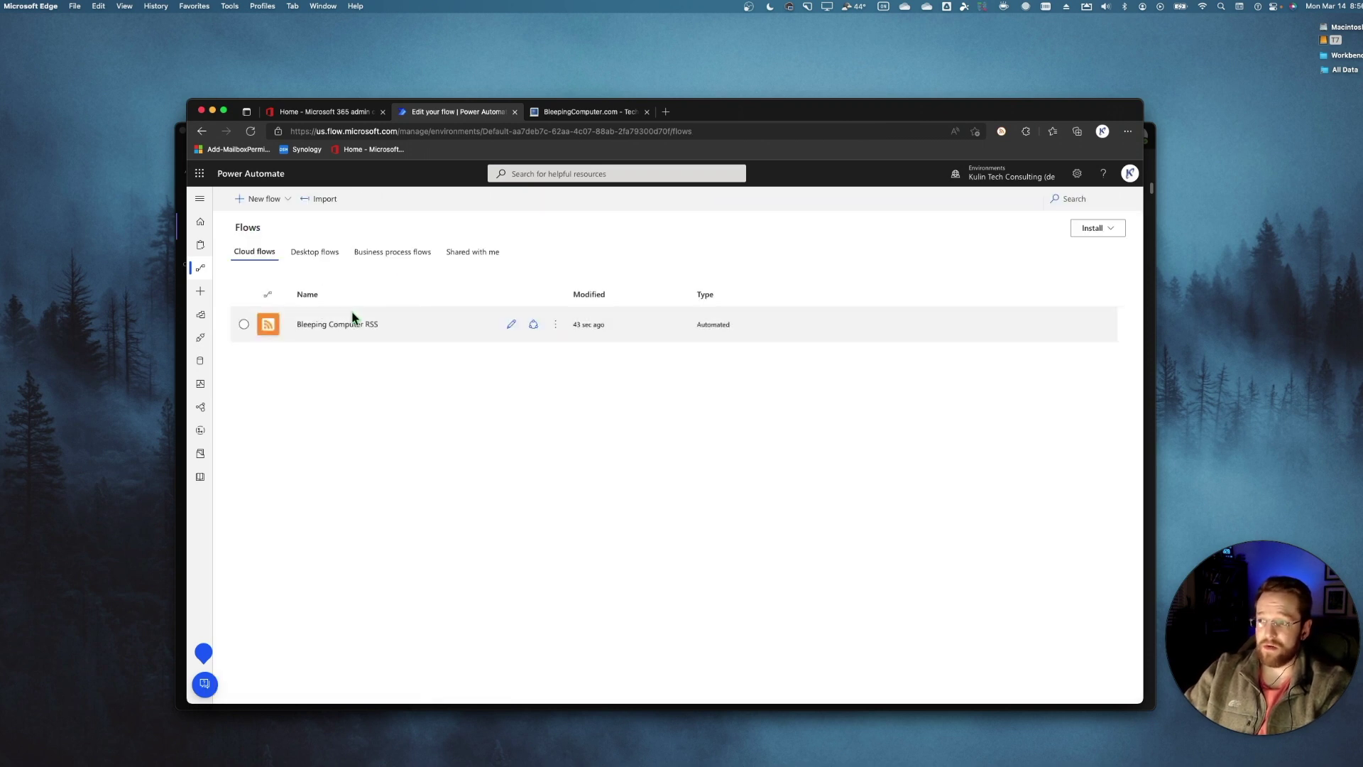